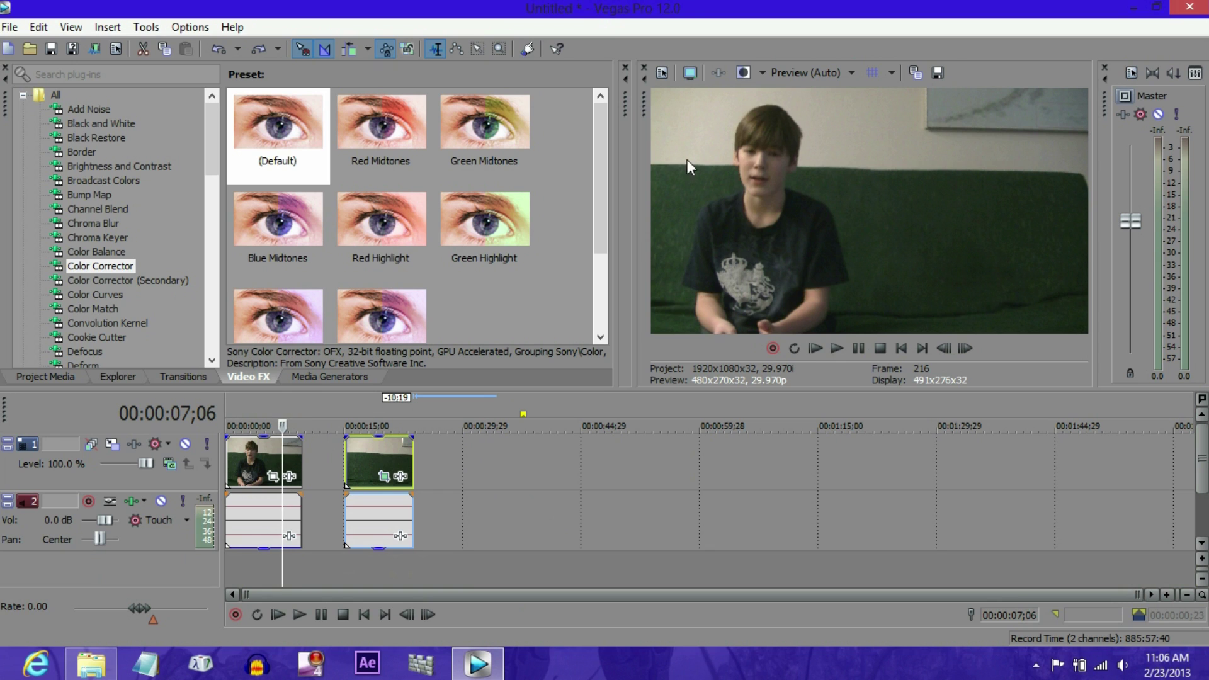
Preview the second couch clip's footage on the timeline
click(368, 402)
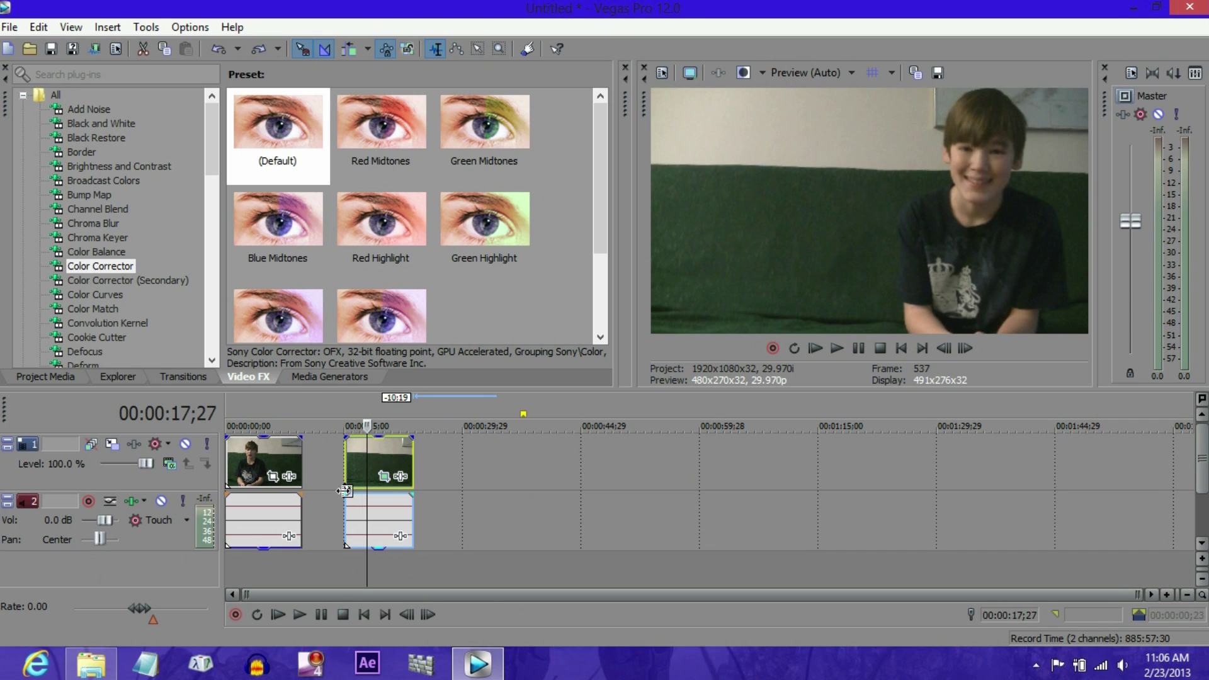
Insert a new empty video track and a new empty audio track
click(273, 406)
right_click(515, 455)
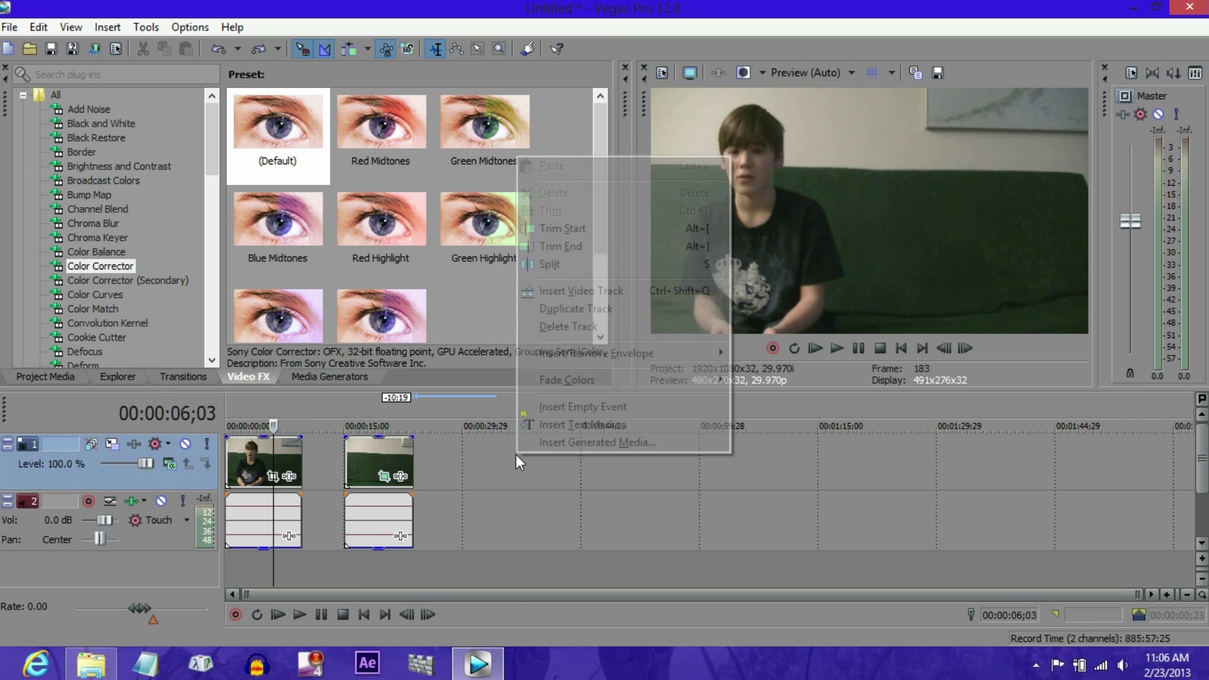
click(614, 296)
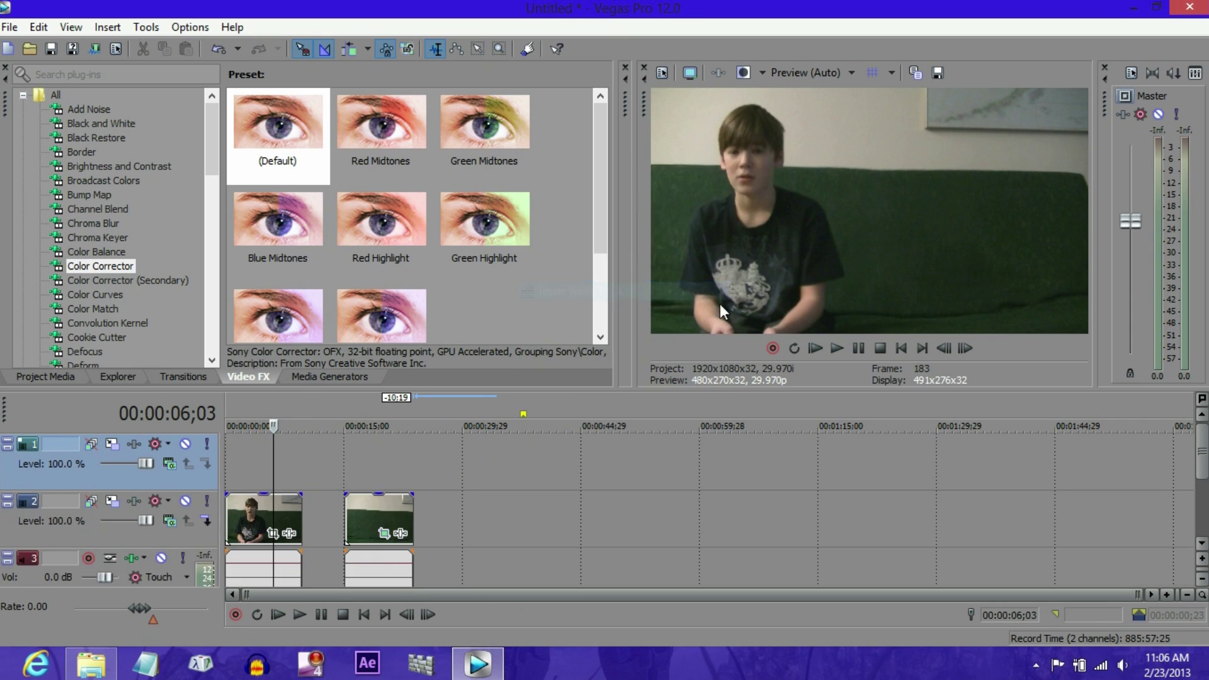
scroll(1204, 494, down, 1)
scroll(1204, 495, down, 1)
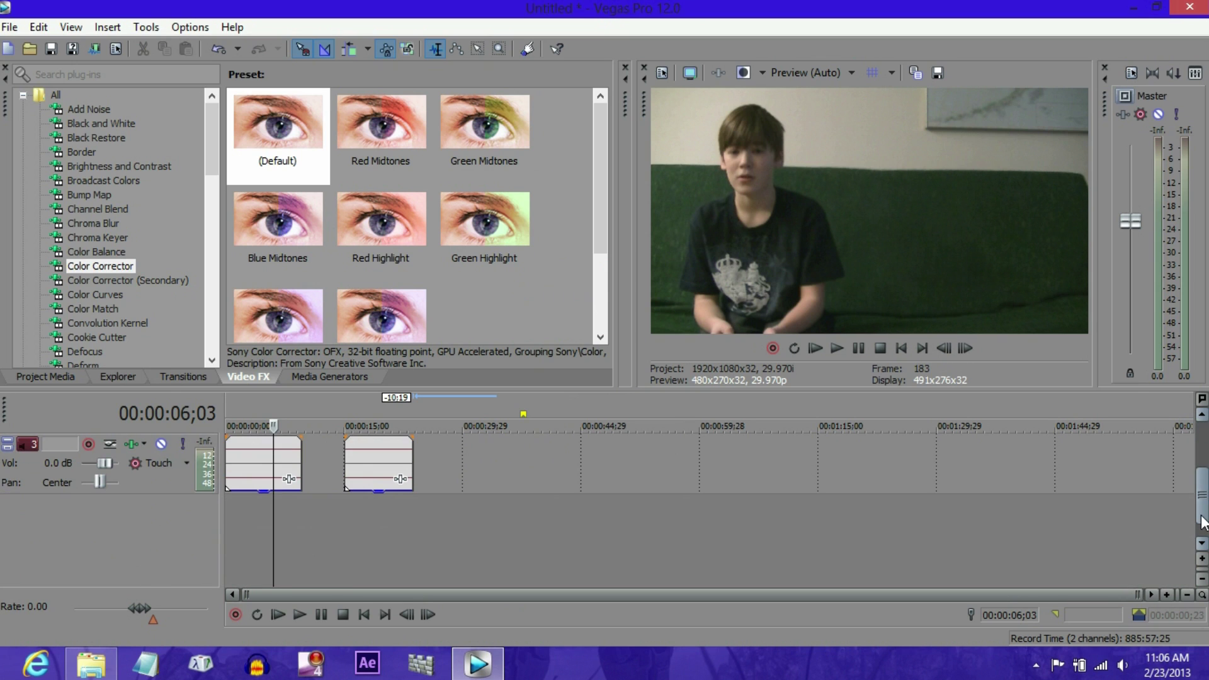
right_click(810, 471)
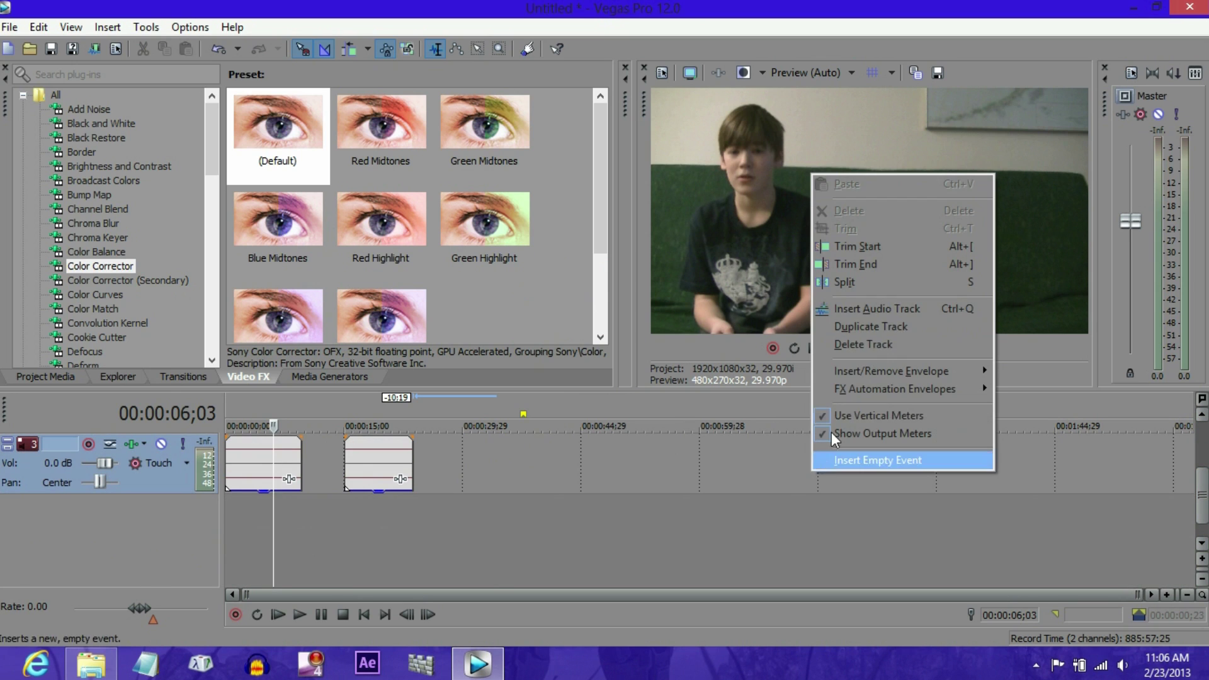
click(853, 308)
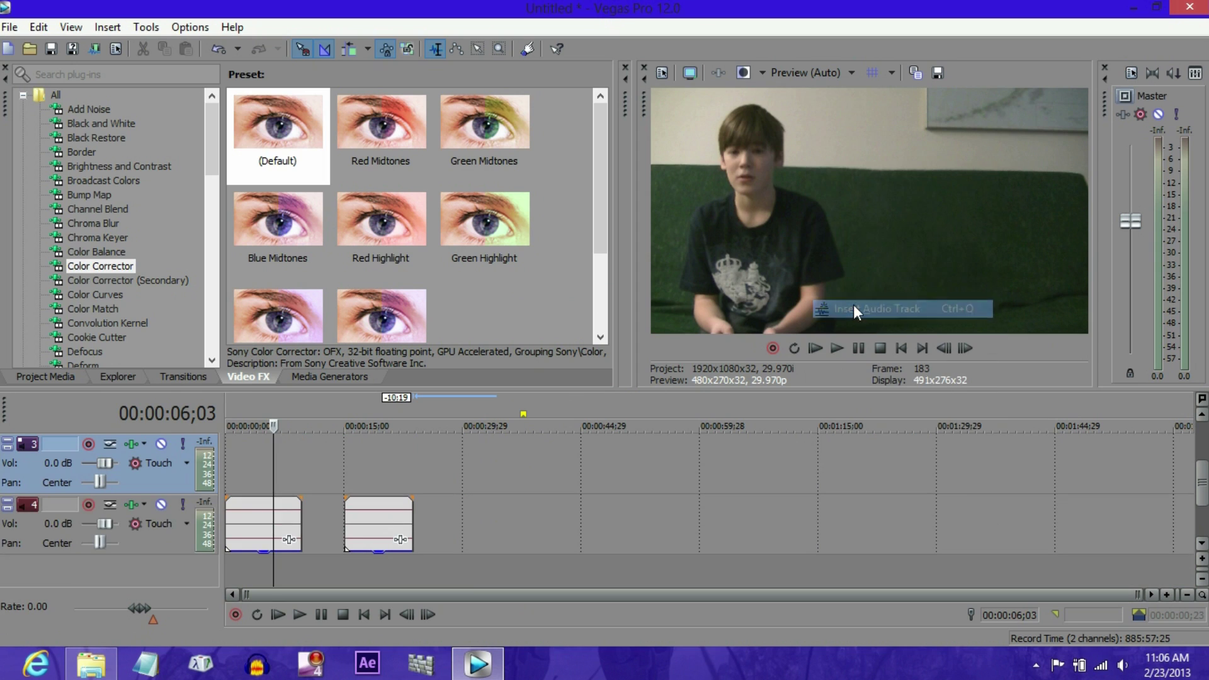
Move the first clip's audio to the new track and stack the second clip above at 0:00
click(252, 517)
drag(251, 480, 251, 475)
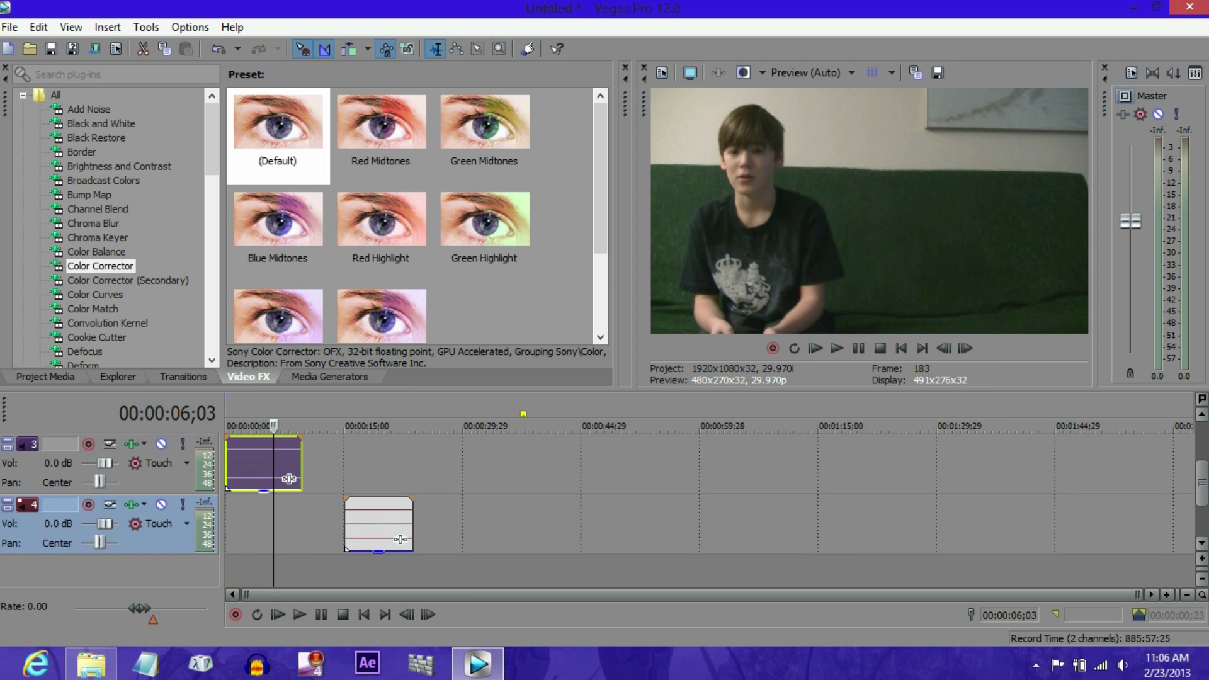
scroll(1141, 516, up, 2)
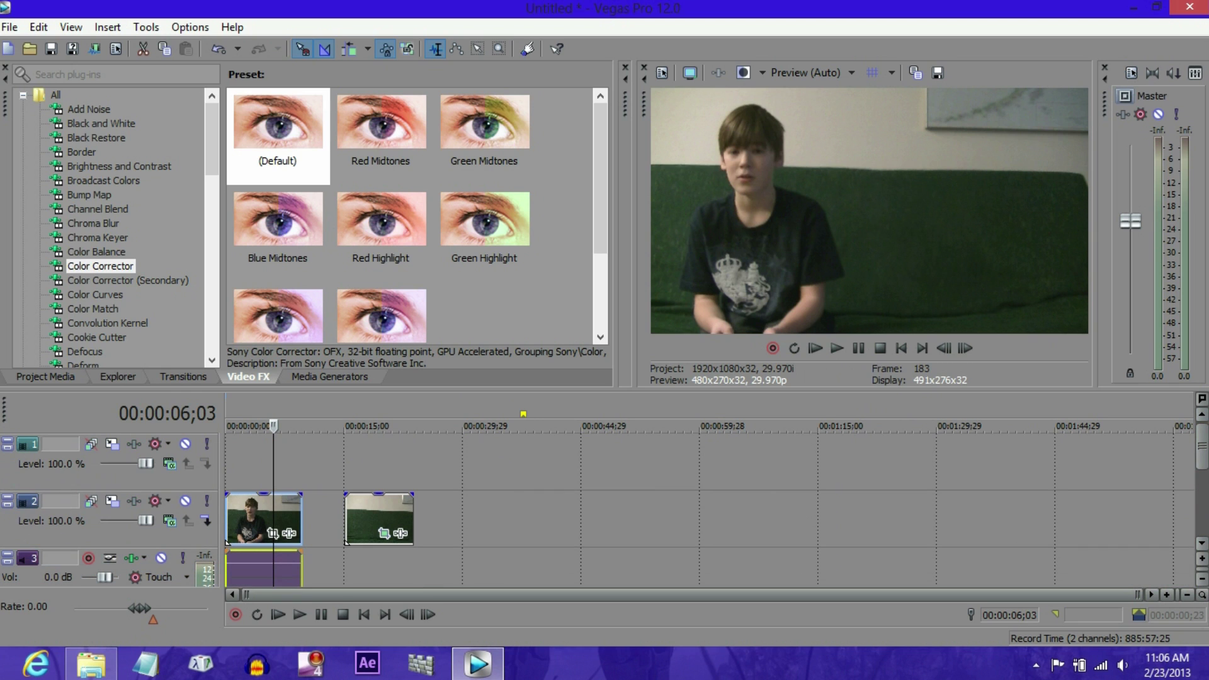
drag(379, 519, 242, 410)
Play the stacked clips from the start and pause with the boy seated
click(250, 422)
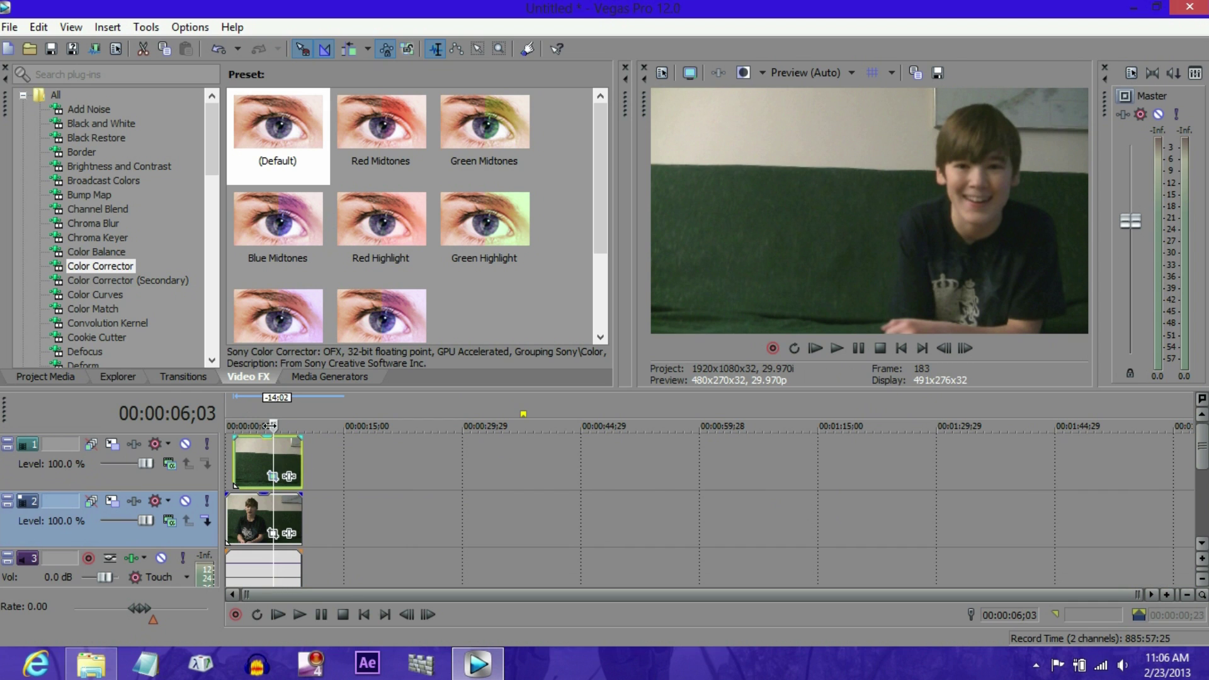
key(space)
key(space)
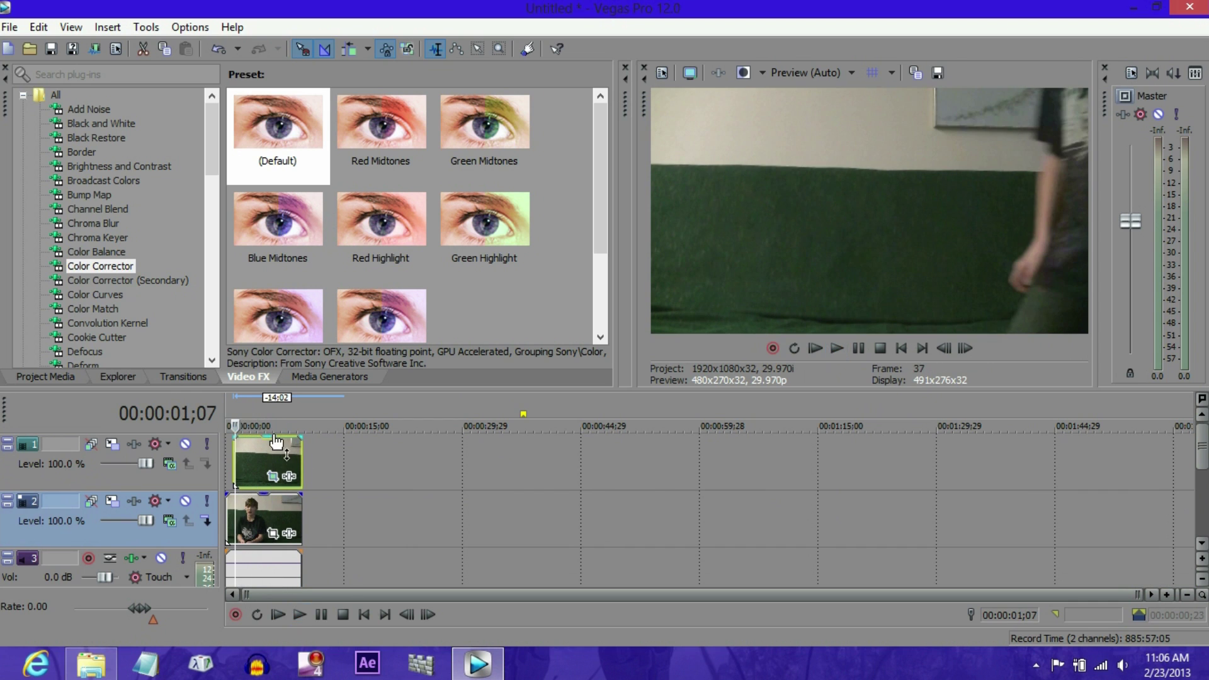
click(228, 420)
key(space)
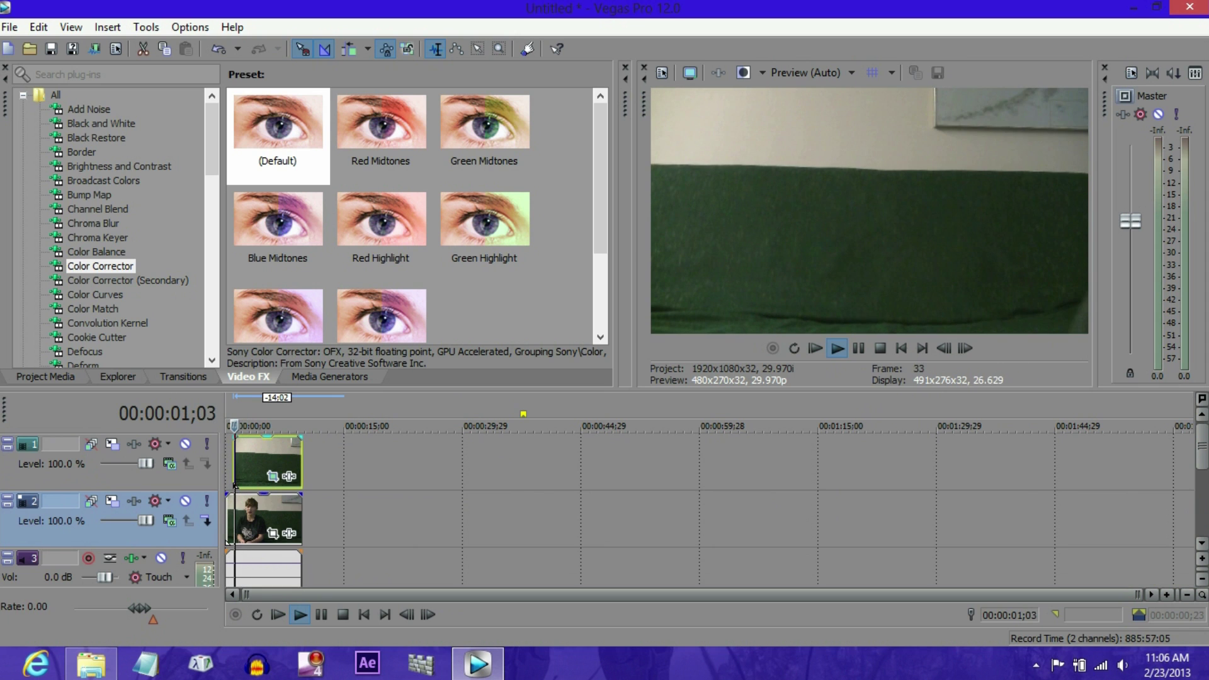
key(space)
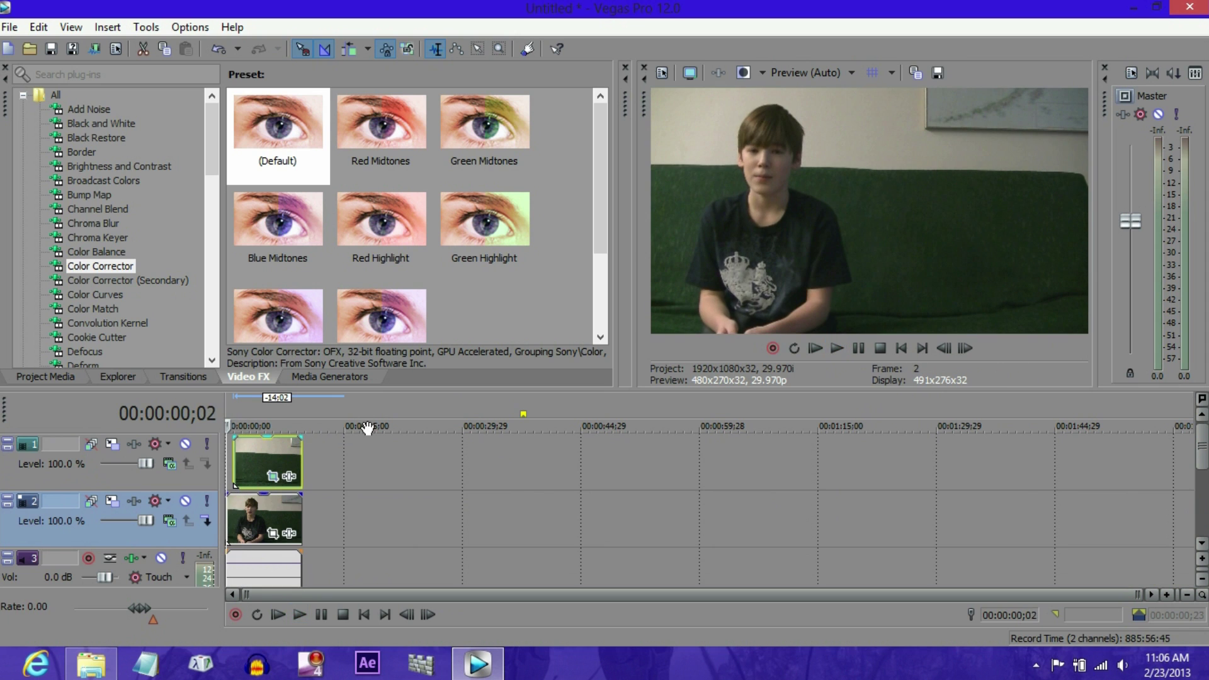
click(861, 345)
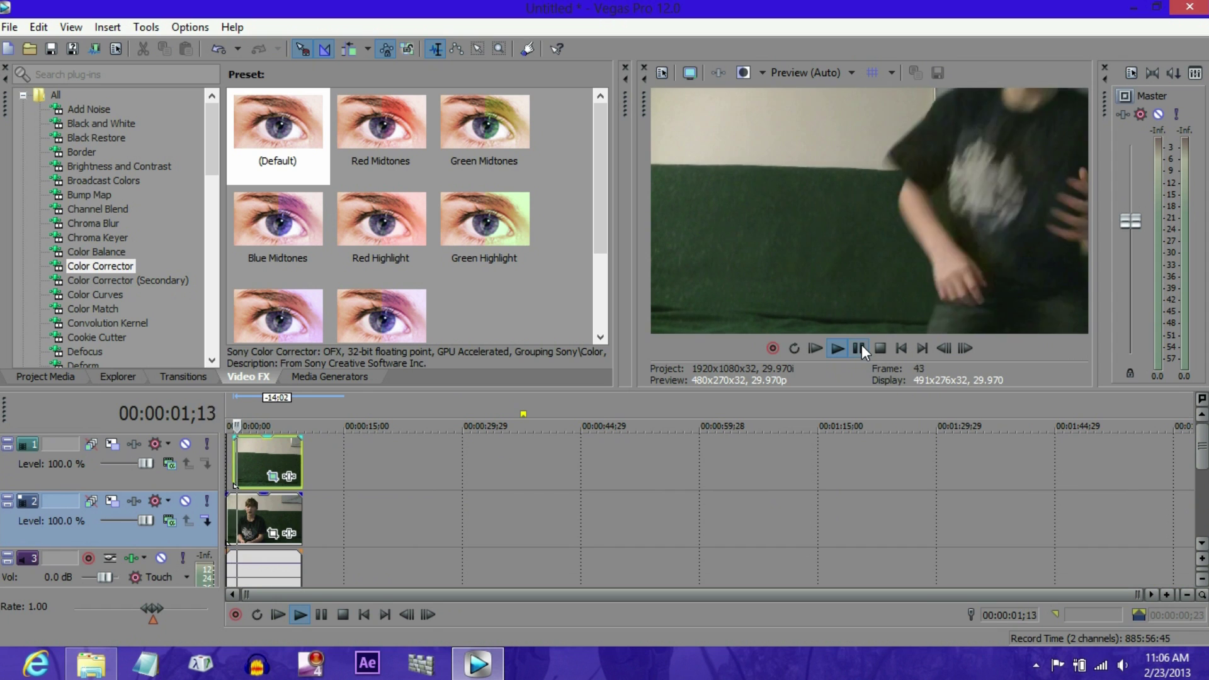
click(861, 345)
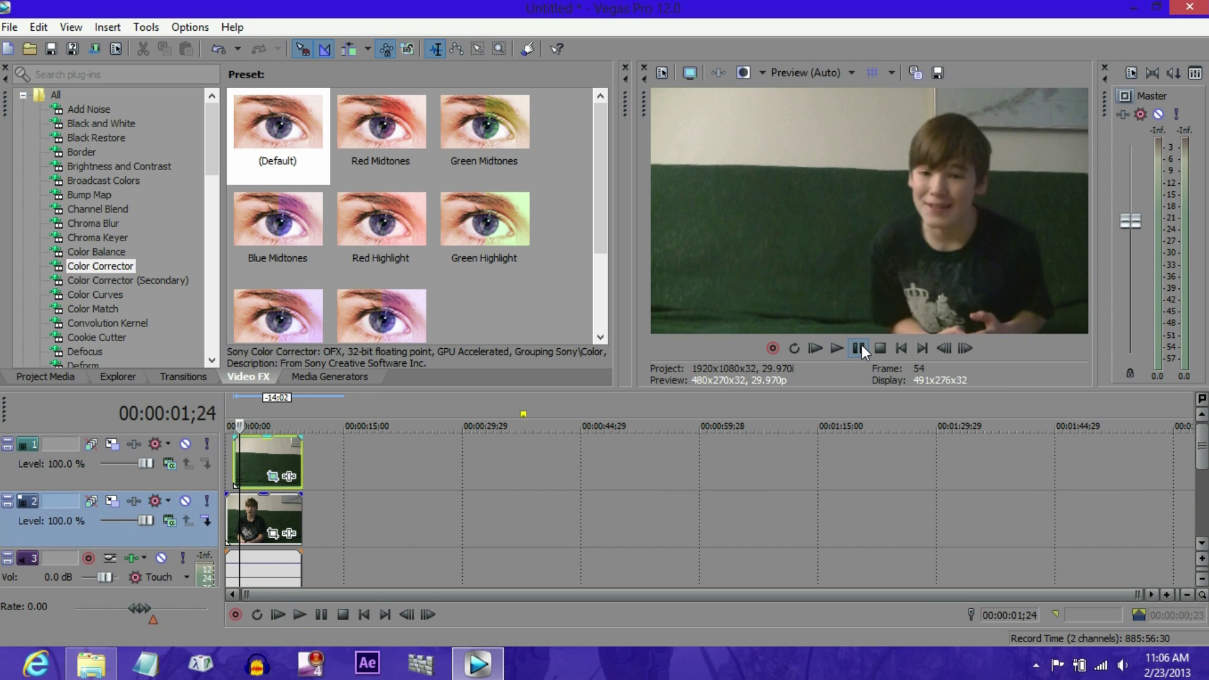
Open Pan/Crop for the top clip and enable its mask
click(273, 479)
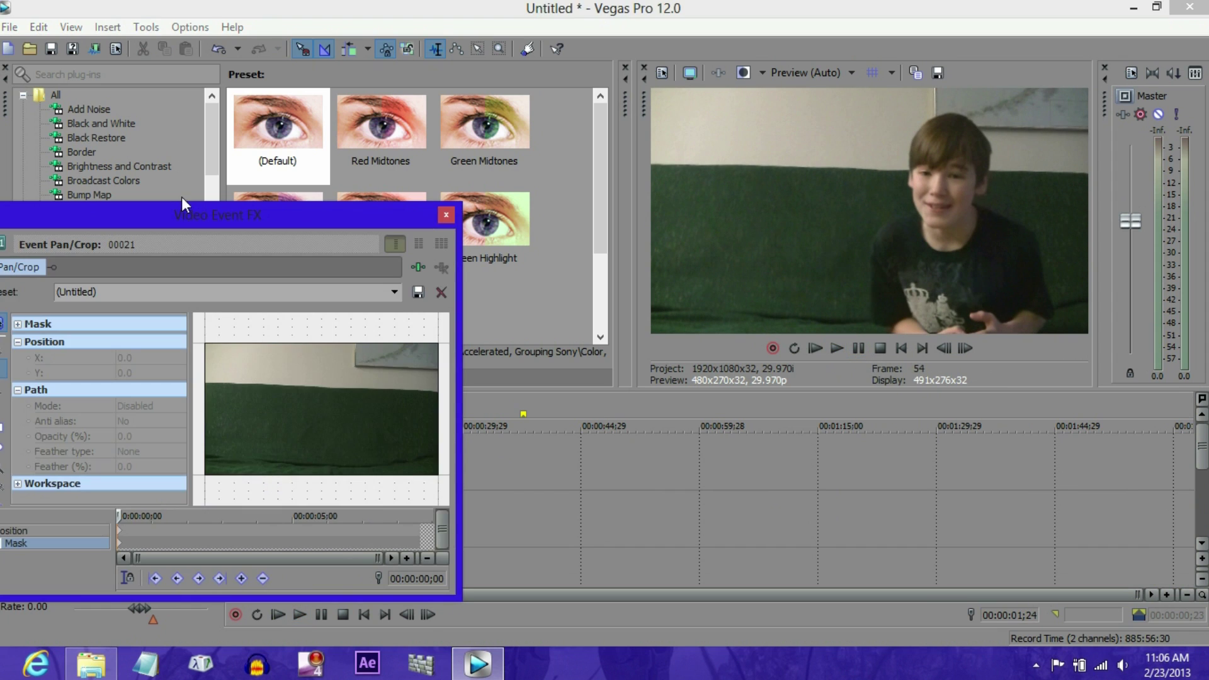
drag(168, 214, 310, 169)
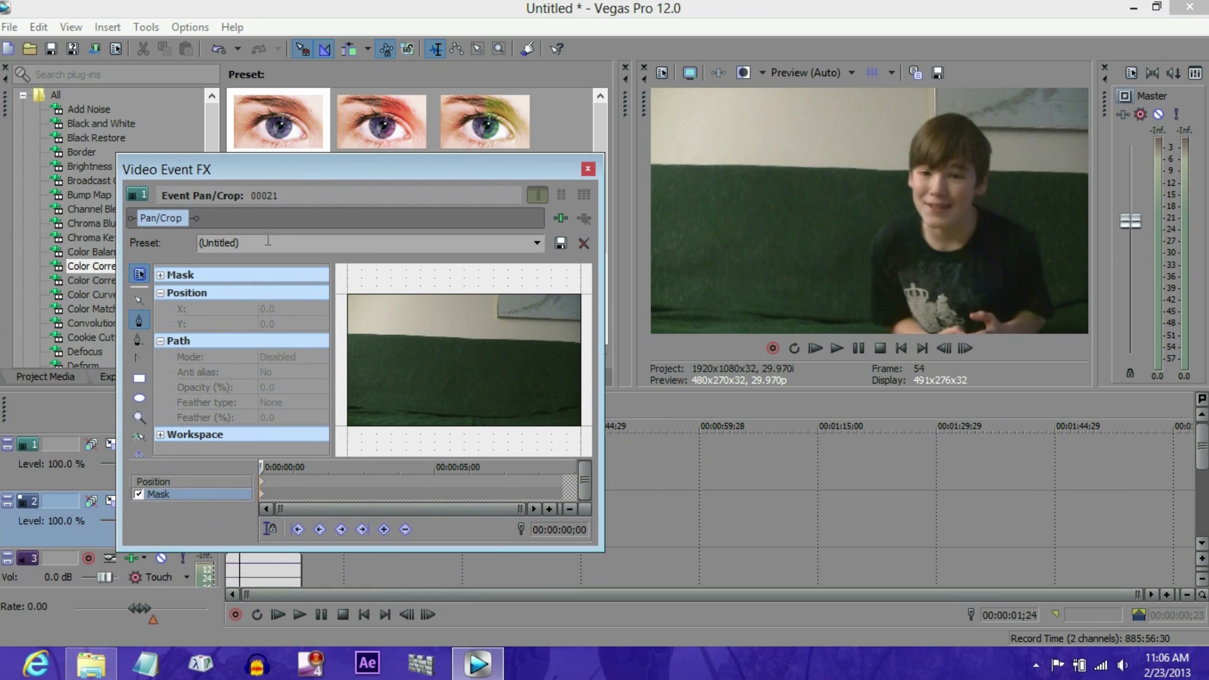
click(139, 493)
click(140, 493)
Draw a four-point rectangular mask around the right side of the frame
click(482, 281)
click(471, 442)
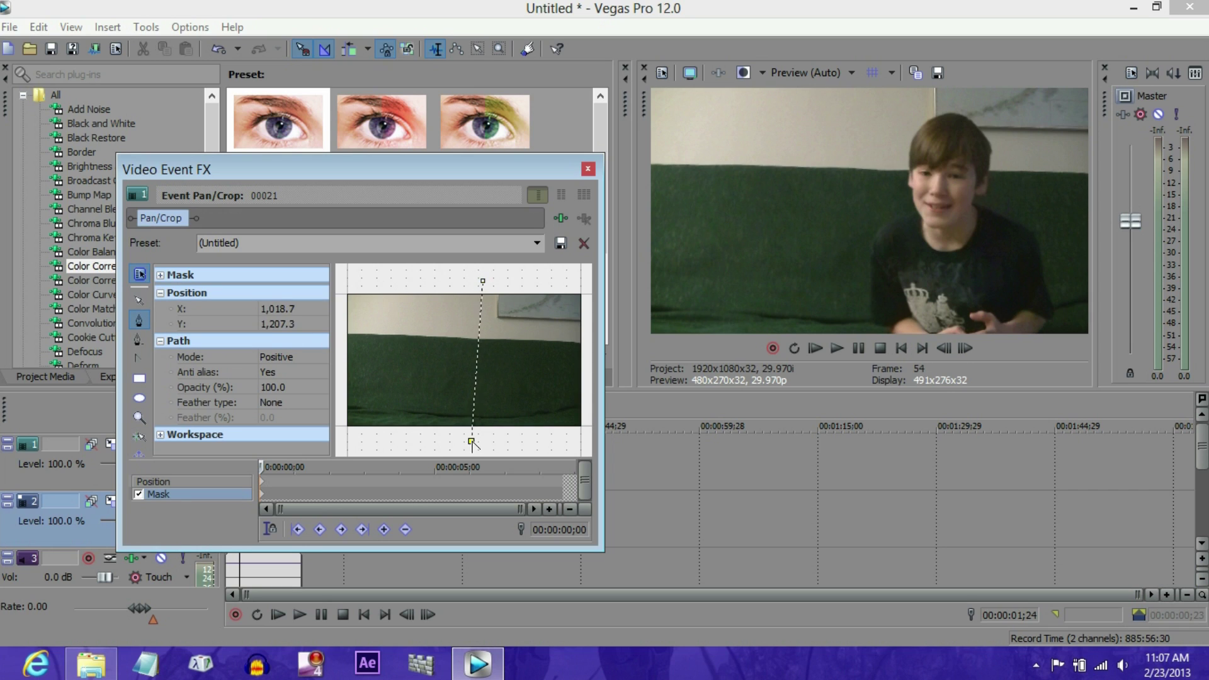
click(585, 440)
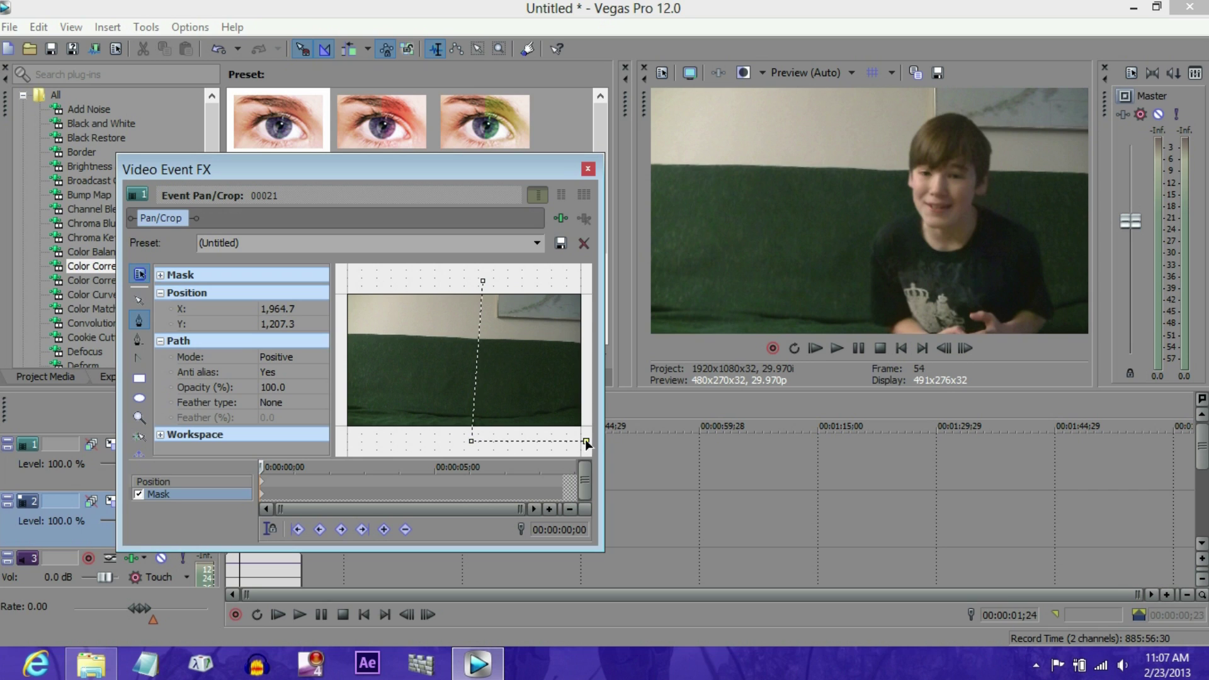
click(585, 280)
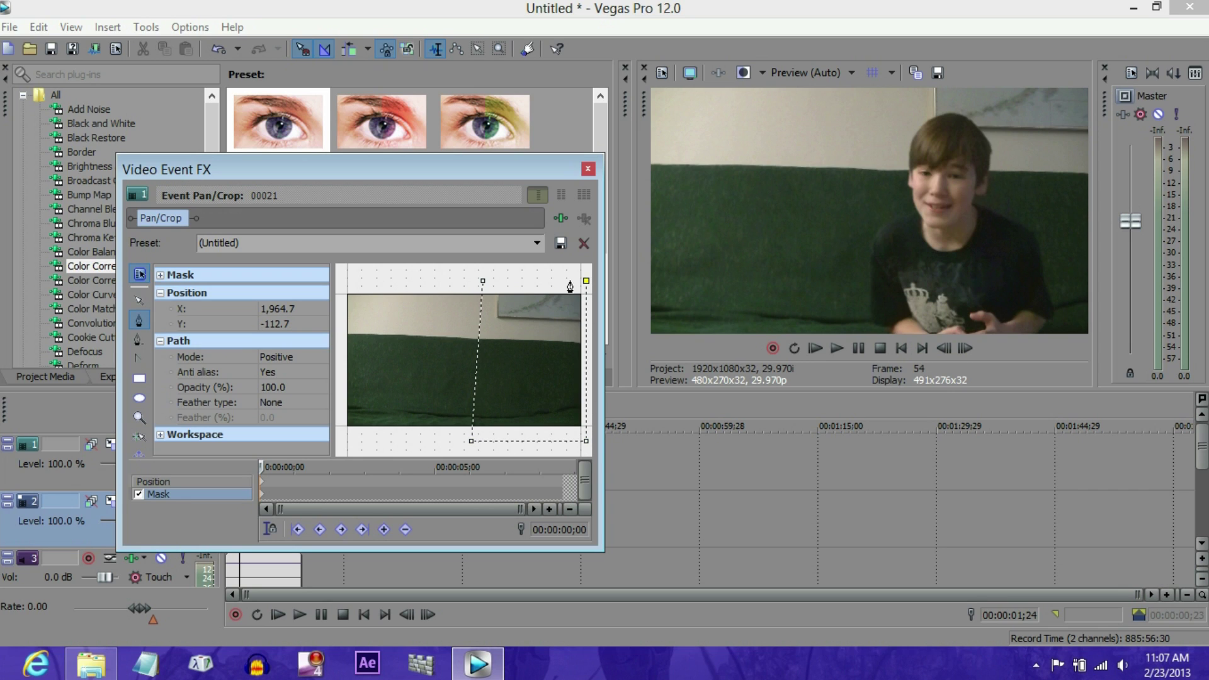
click(483, 283)
click(140, 300)
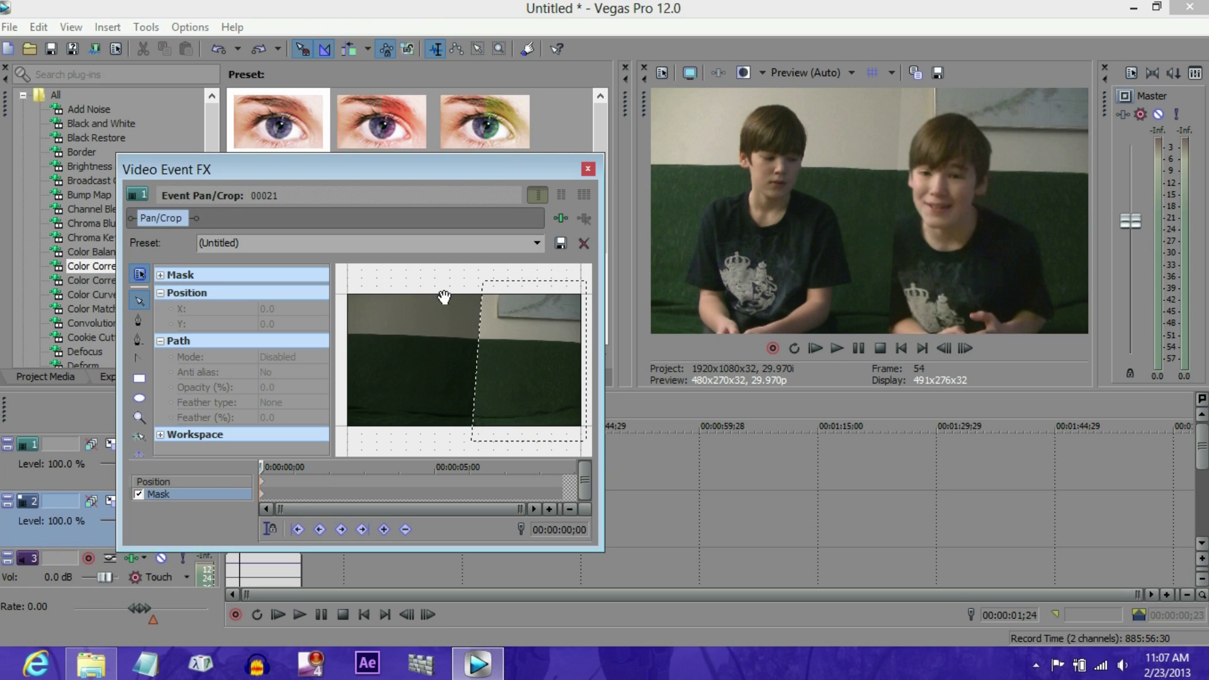
Shift the mask's left edge right to Position X 941.7, then deselect it
click(478, 345)
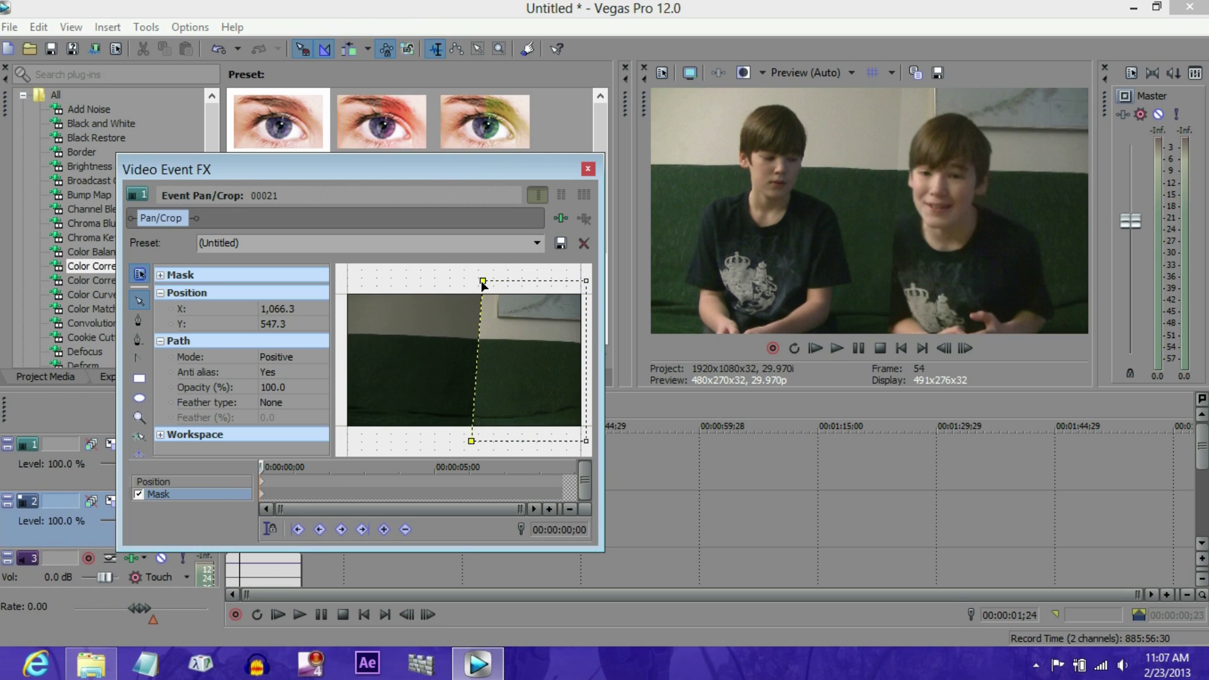
drag(483, 283, 463, 284)
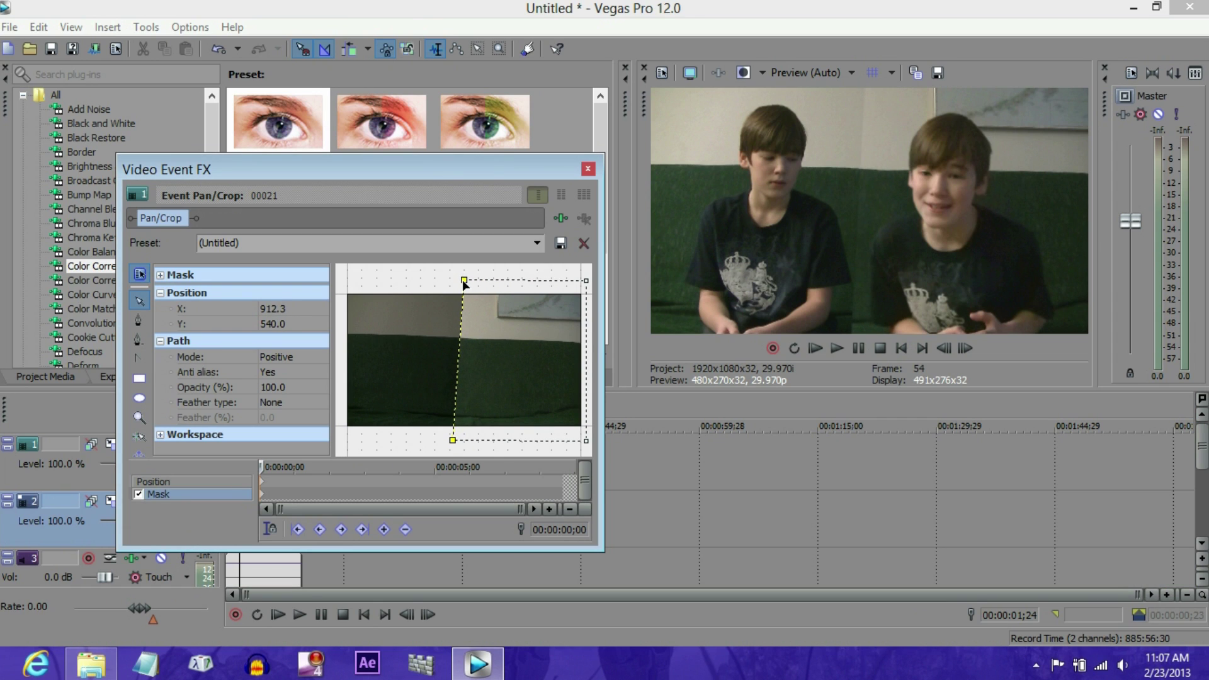
click(410, 403)
click(452, 440)
drag(449, 442, 452, 442)
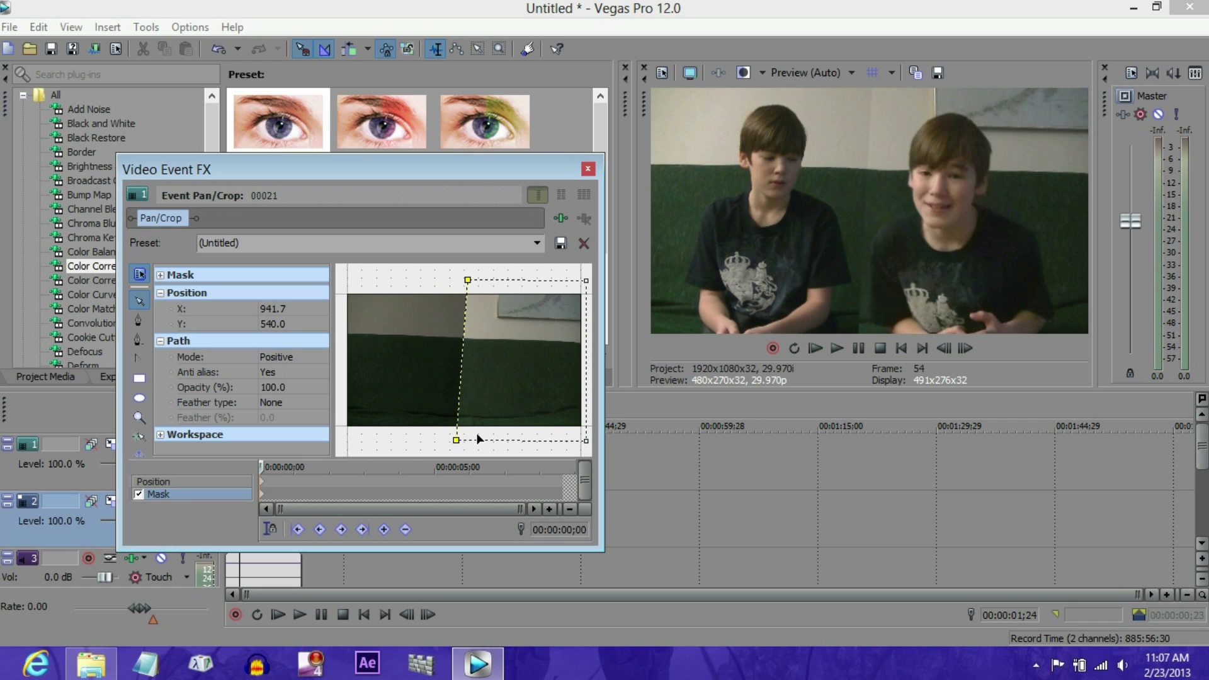
click(479, 439)
click(161, 341)
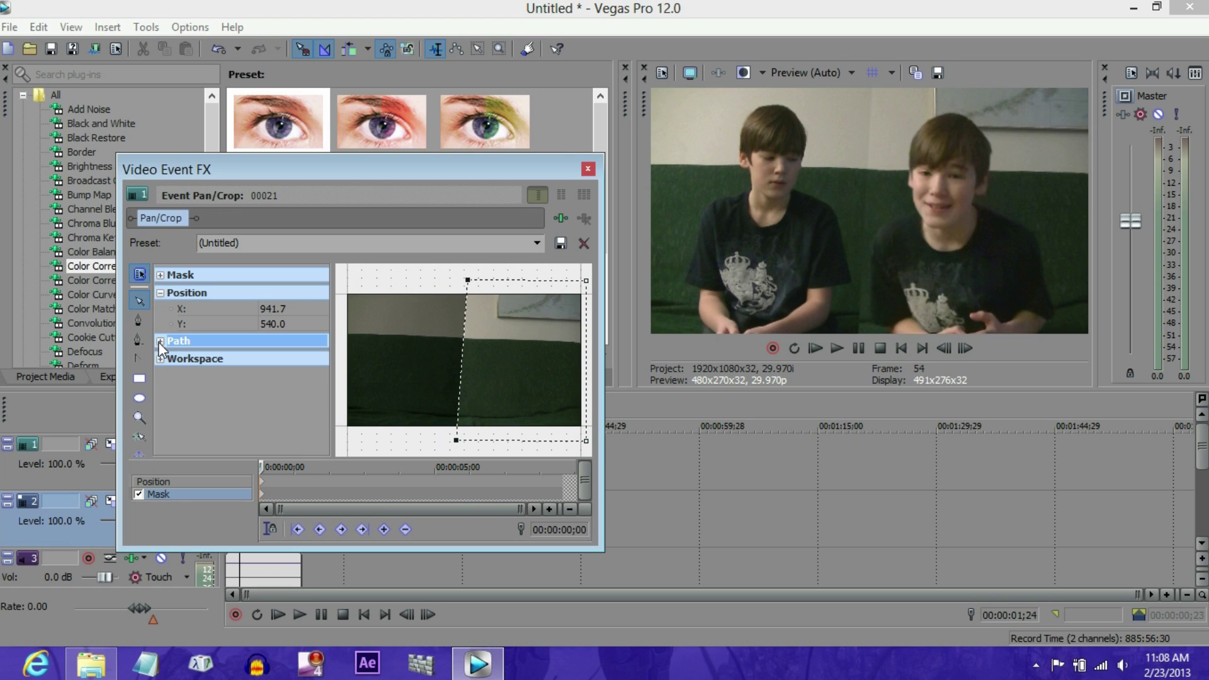
Set the mask feather type to Both at 21% and close the effects window
click(161, 340)
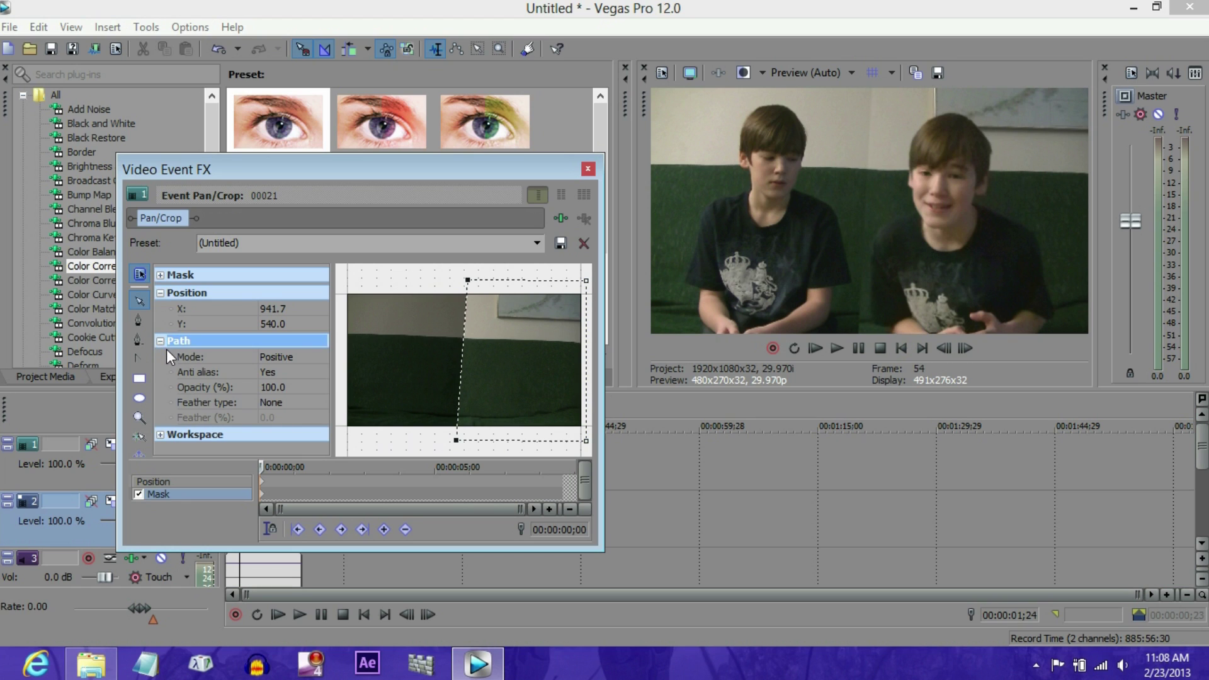
click(279, 406)
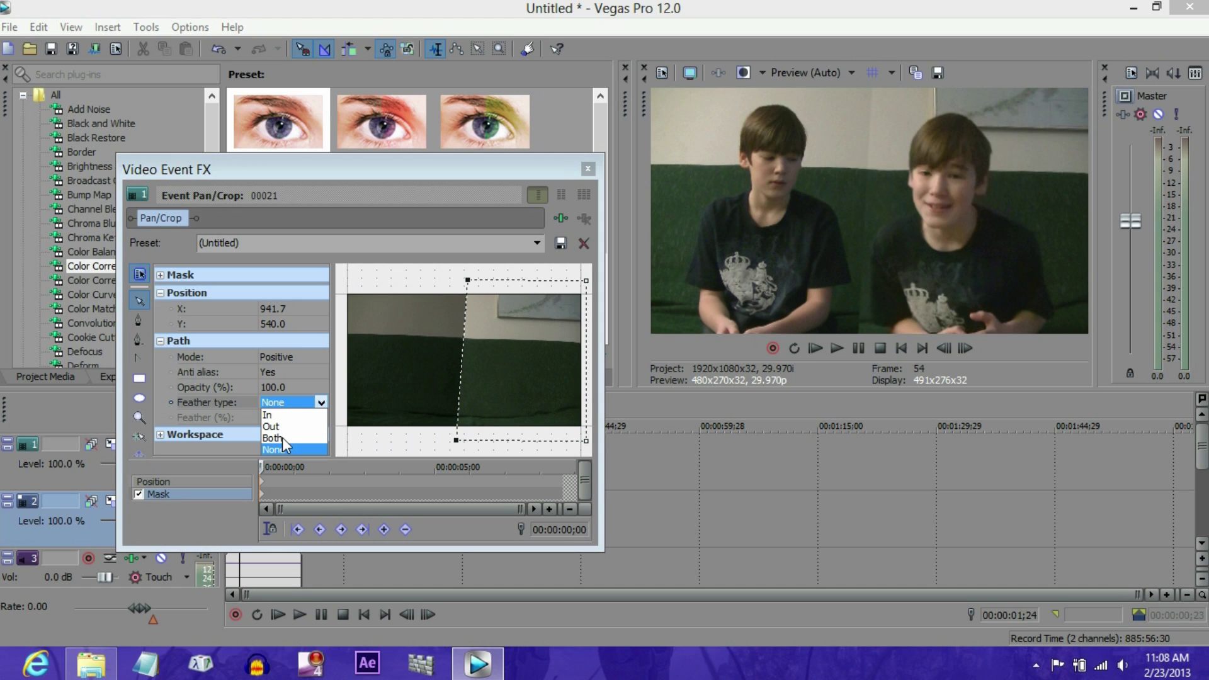
click(282, 437)
click(282, 417)
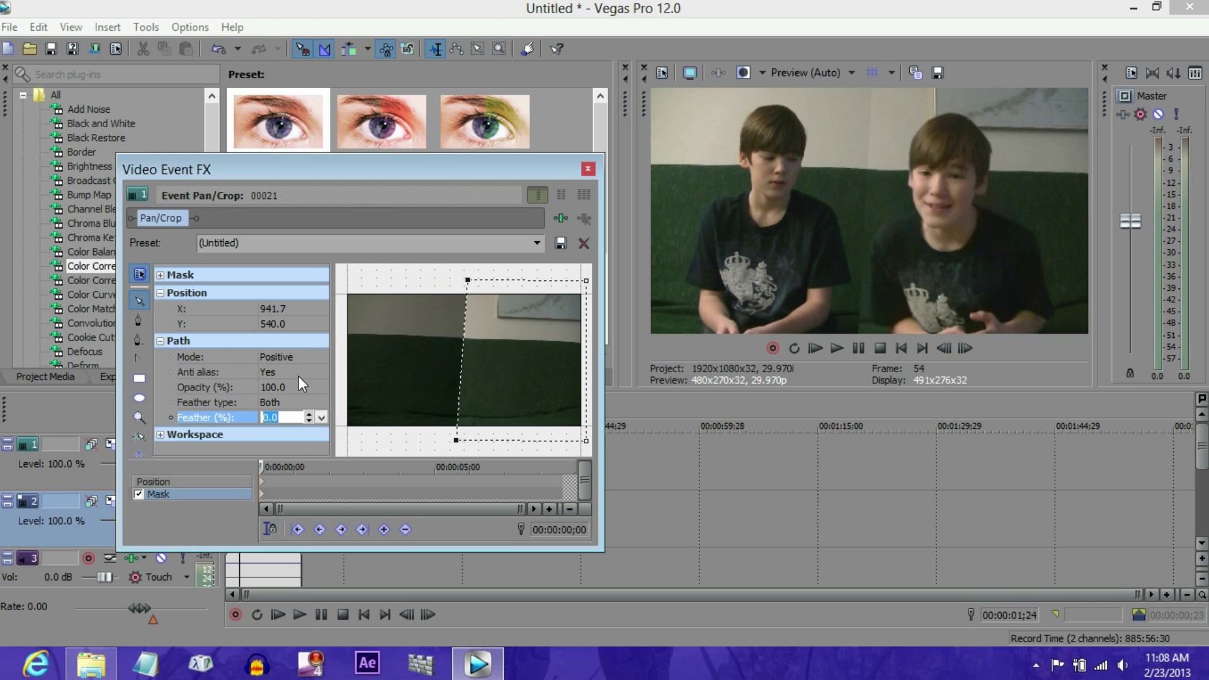
text(21)
key(Return)
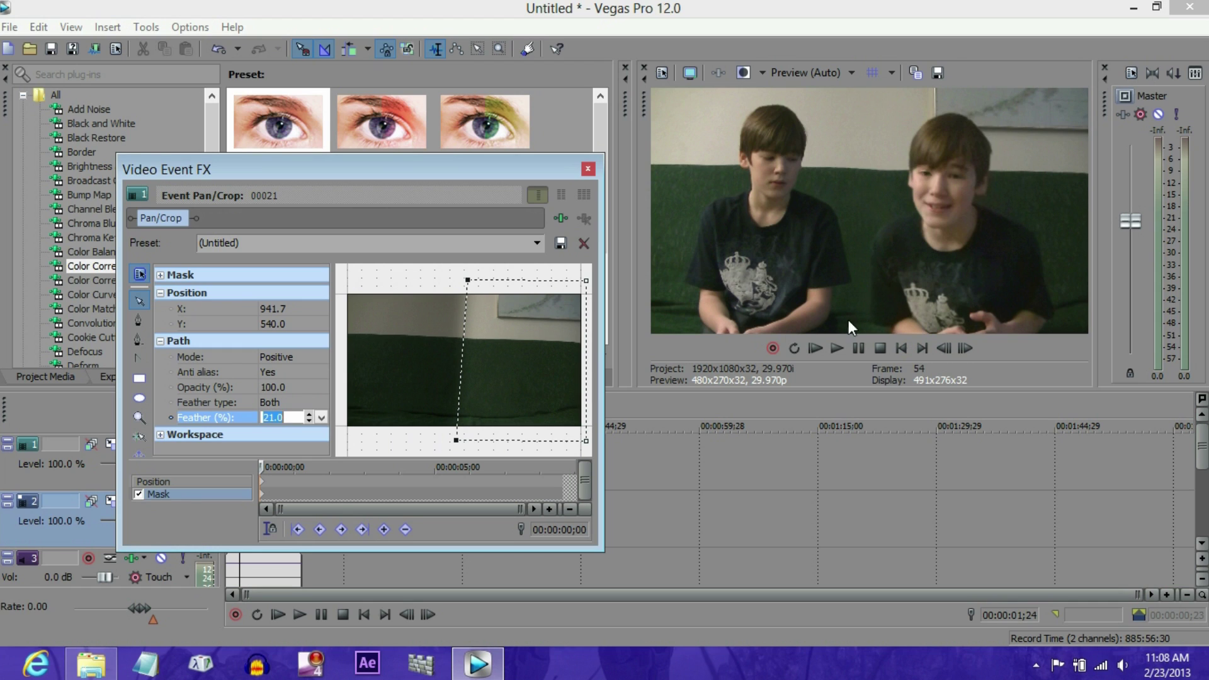
click(594, 166)
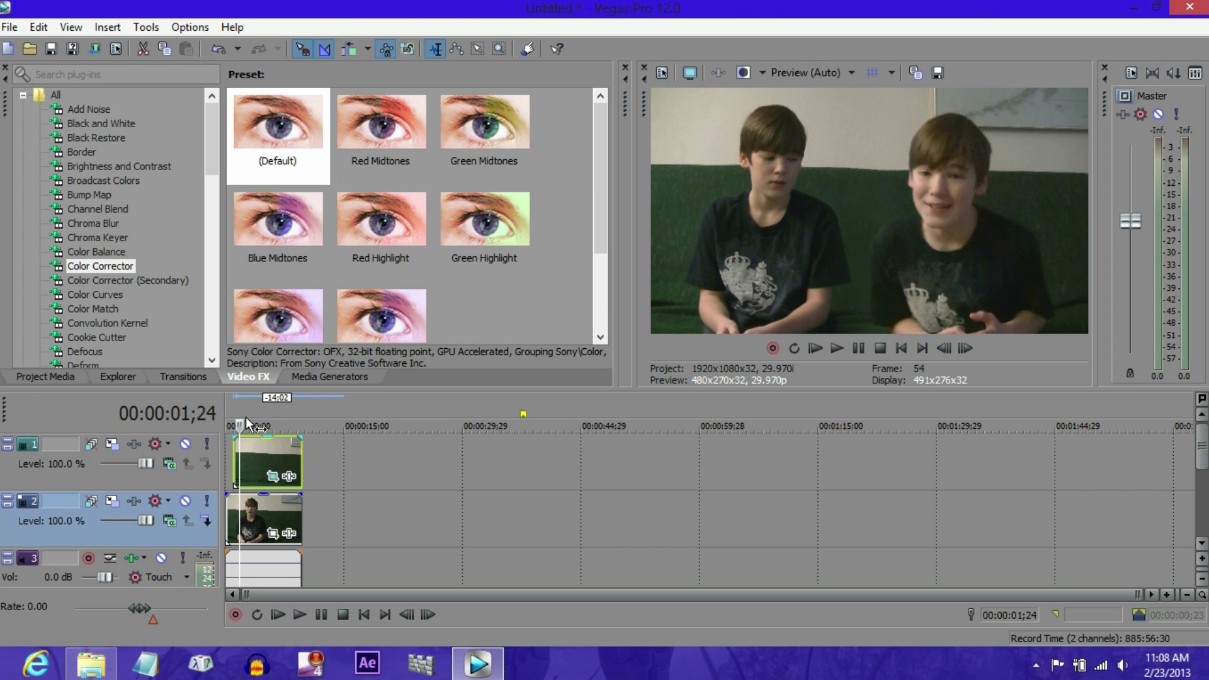
Mark a loop region over the clips and play back the composite
drag(230, 397, 351, 393)
click(837, 350)
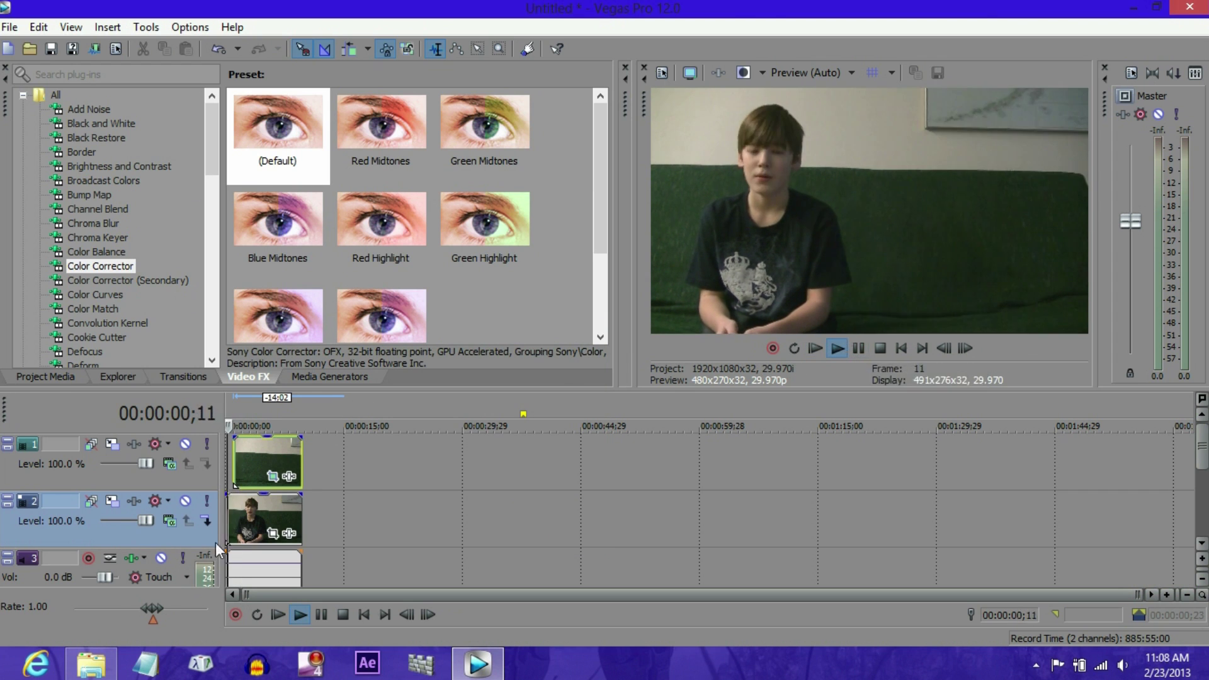
key(Return)
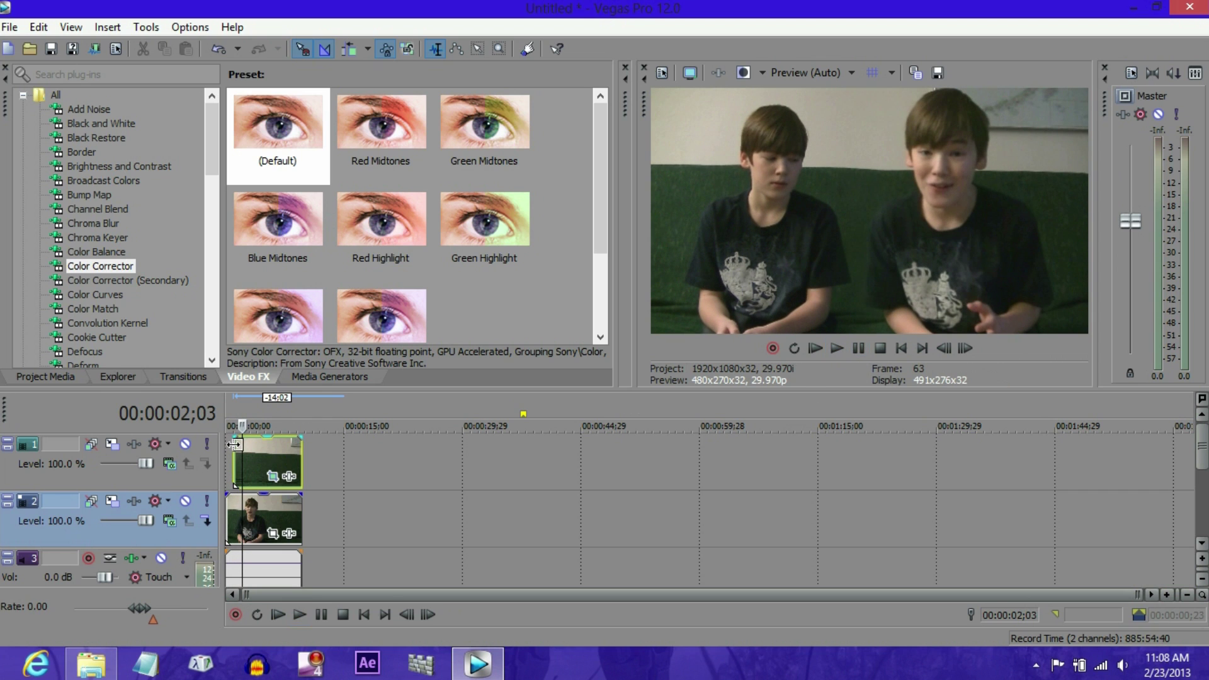
Make the top-track clip start at 00:00:00, leaving it with no fade-in
drag(234, 445, 221, 445)
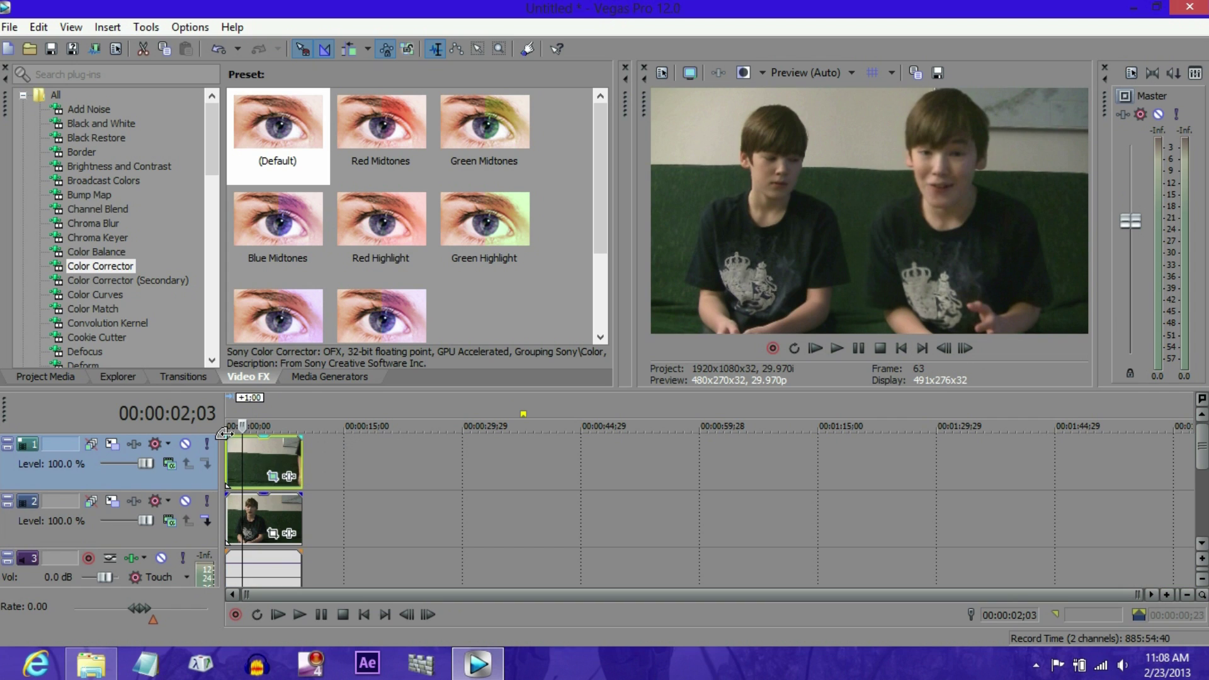
drag(224, 434, 232, 432)
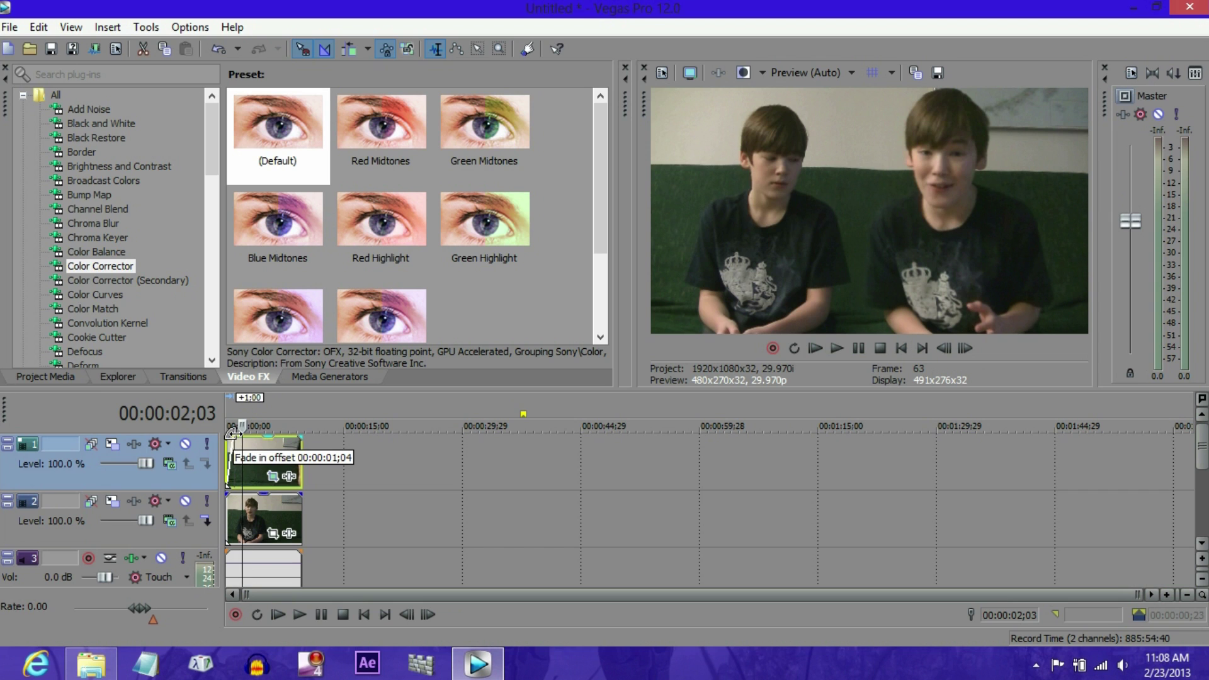
mouse_move(232, 434)
mouse_down()
mouse_move(290, 435)
mouse_move(236, 441)
mouse_move(250, 445)
mouse_move(227, 425)
mouse_up()
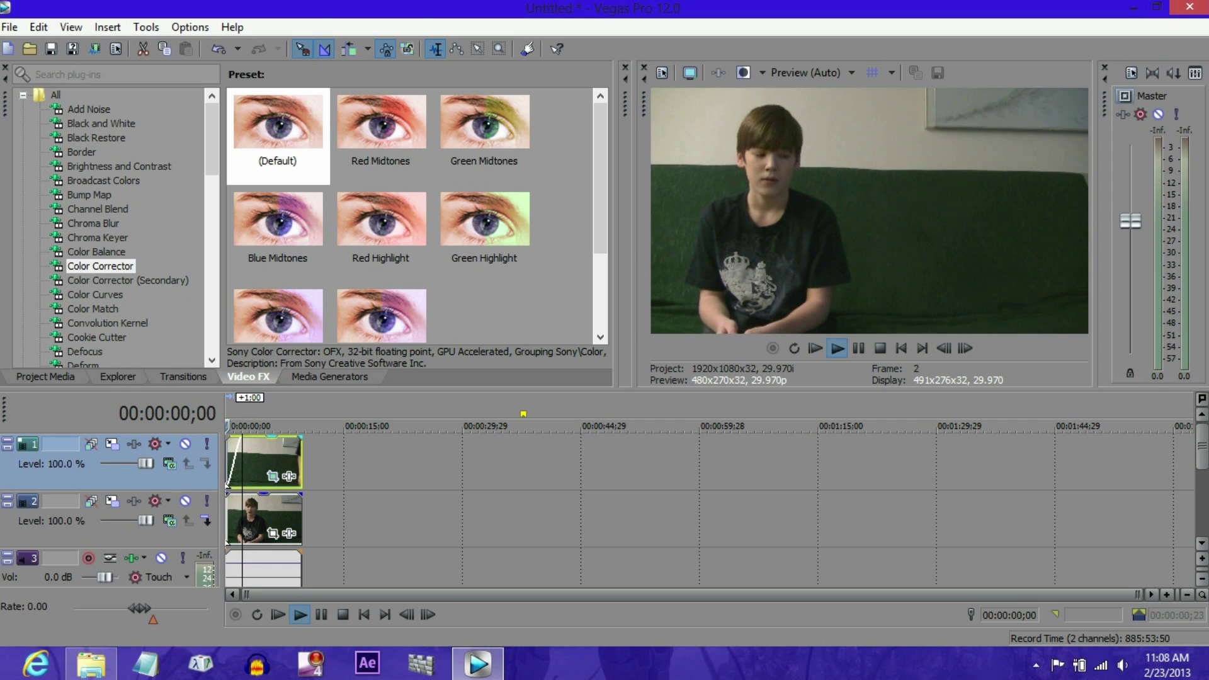
Replay the side-by-side composite from near the start and pause it
click(859, 345)
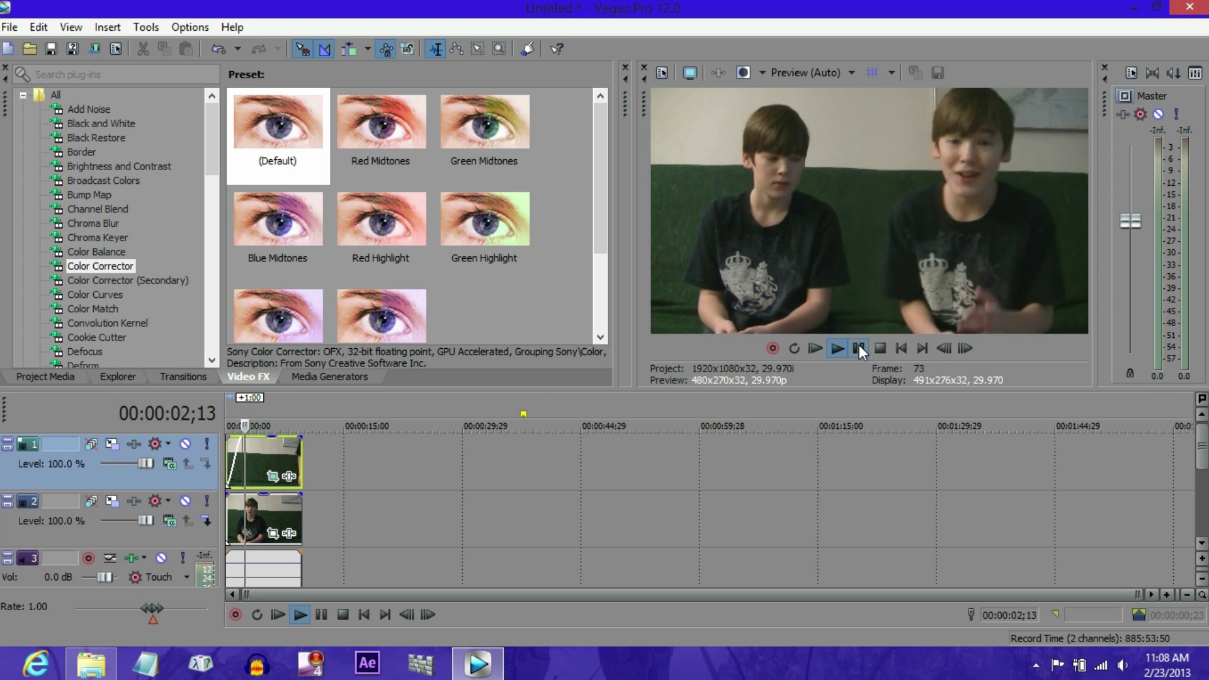
click(859, 345)
drag(250, 426, 231, 426)
click(854, 355)
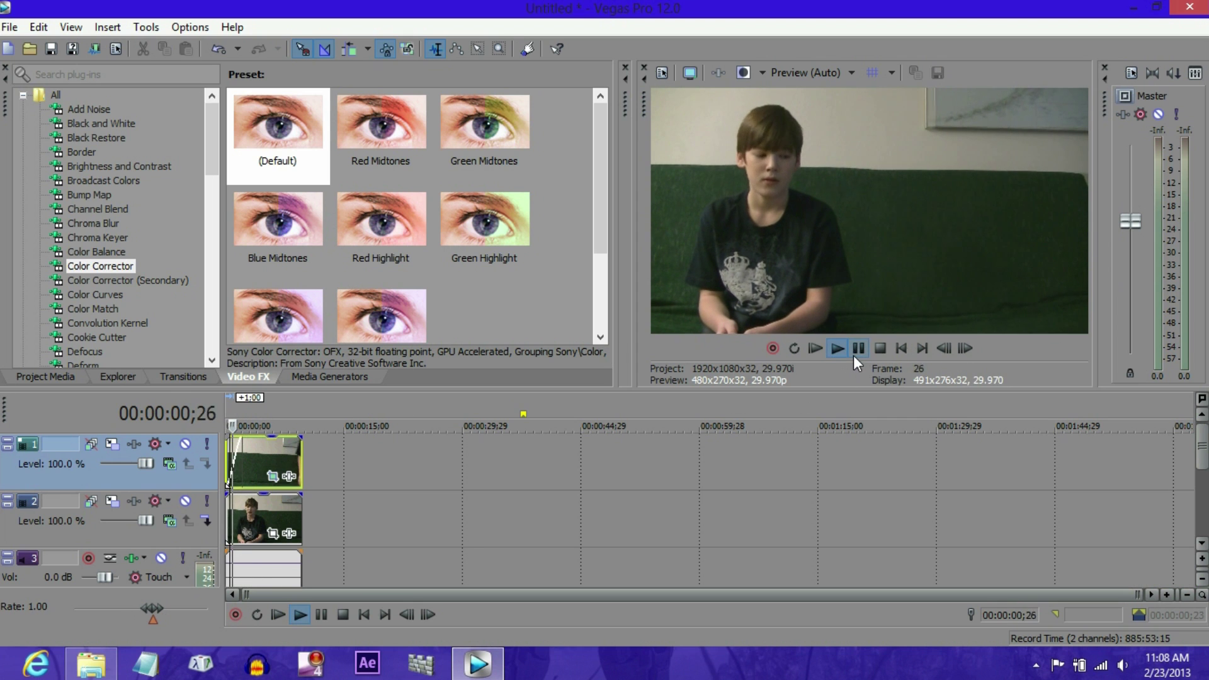
click(854, 355)
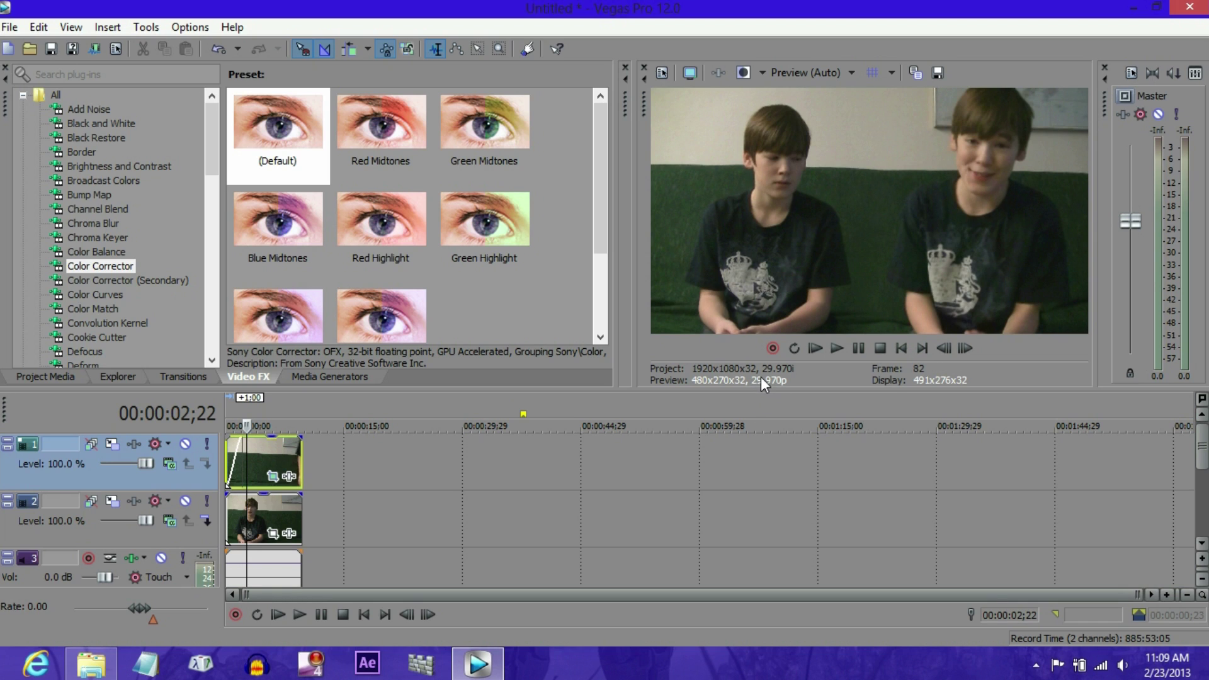
click(55, 95)
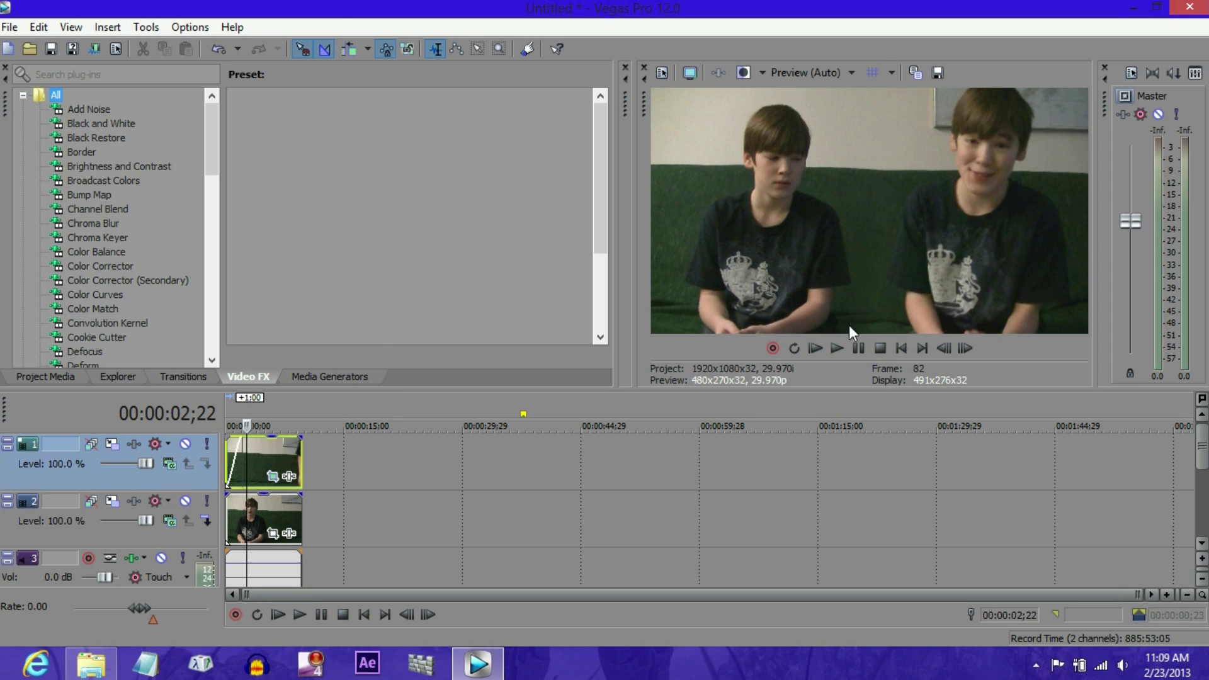
click(711, 538)
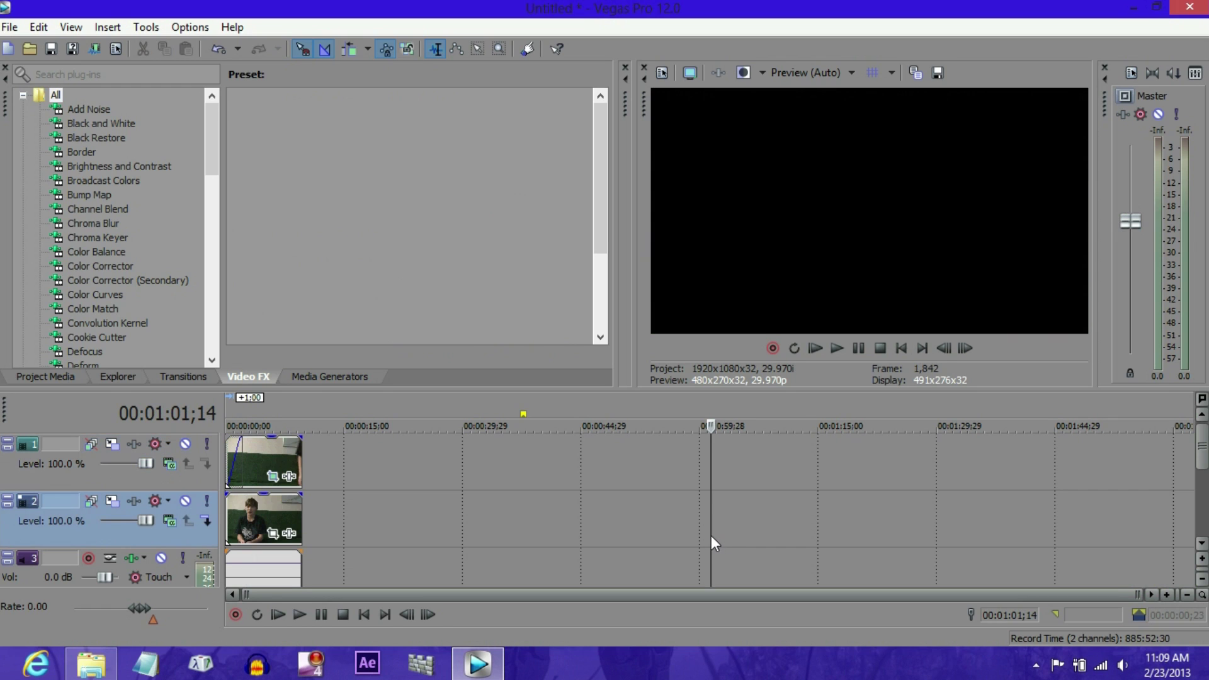
click(255, 405)
drag(255, 418, 227, 419)
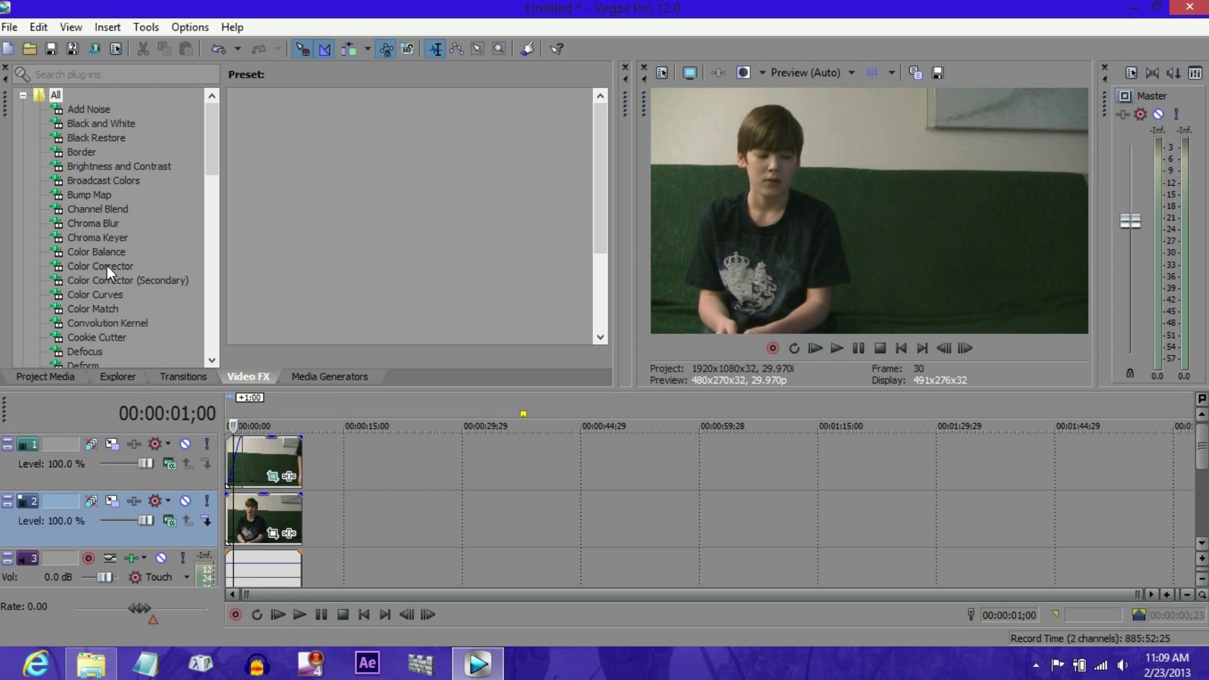
click(82, 266)
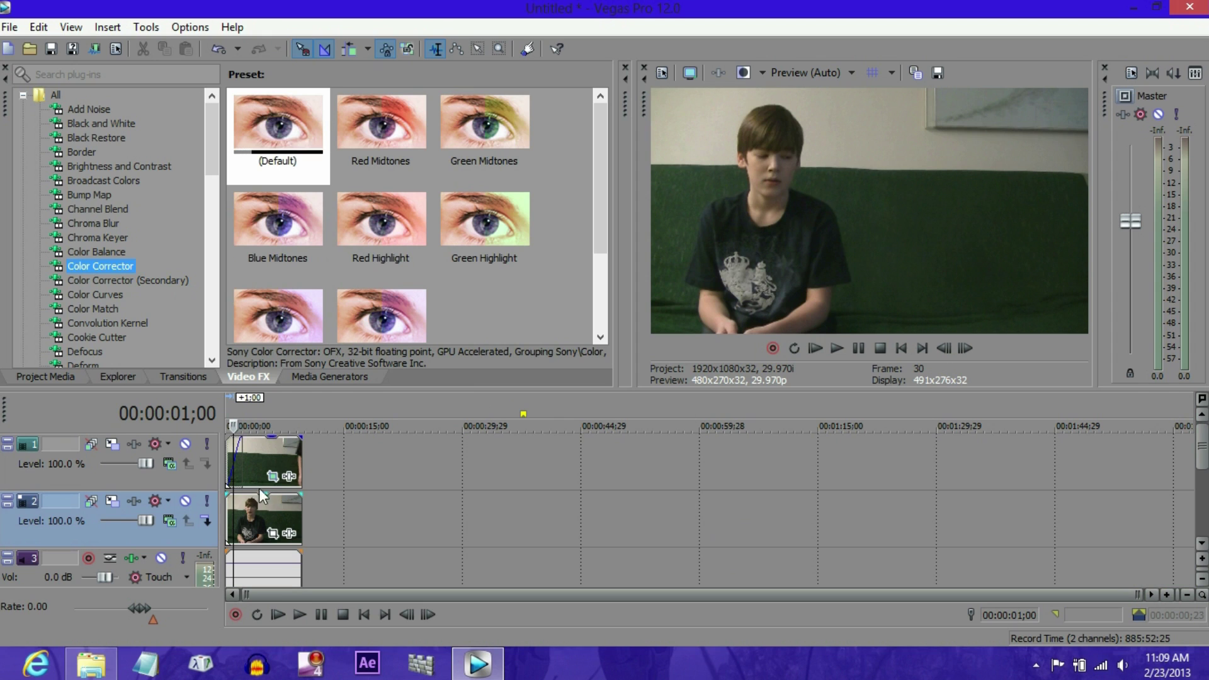
click(252, 410)
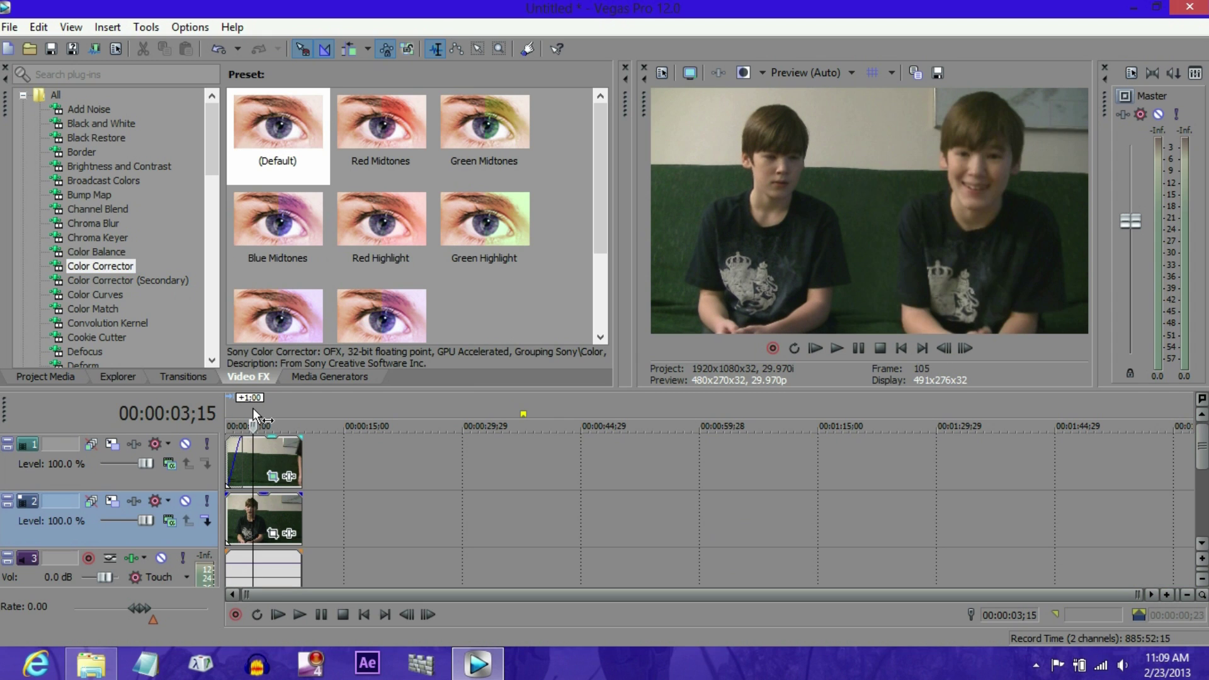
click(56, 96)
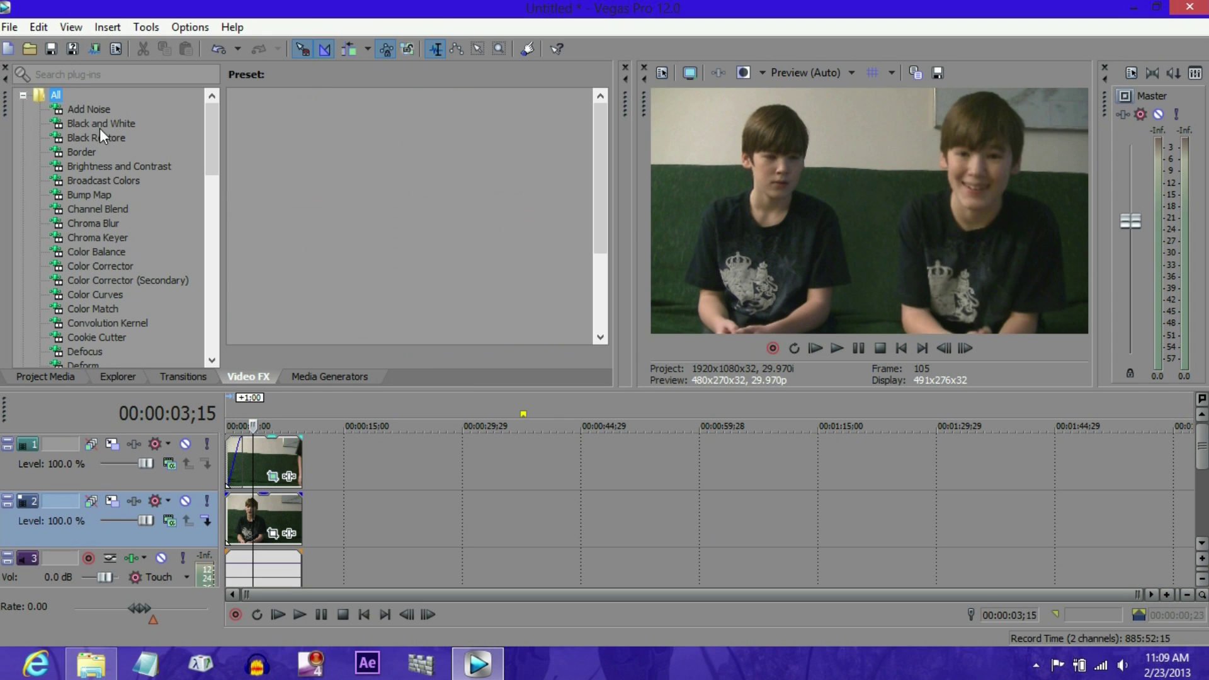